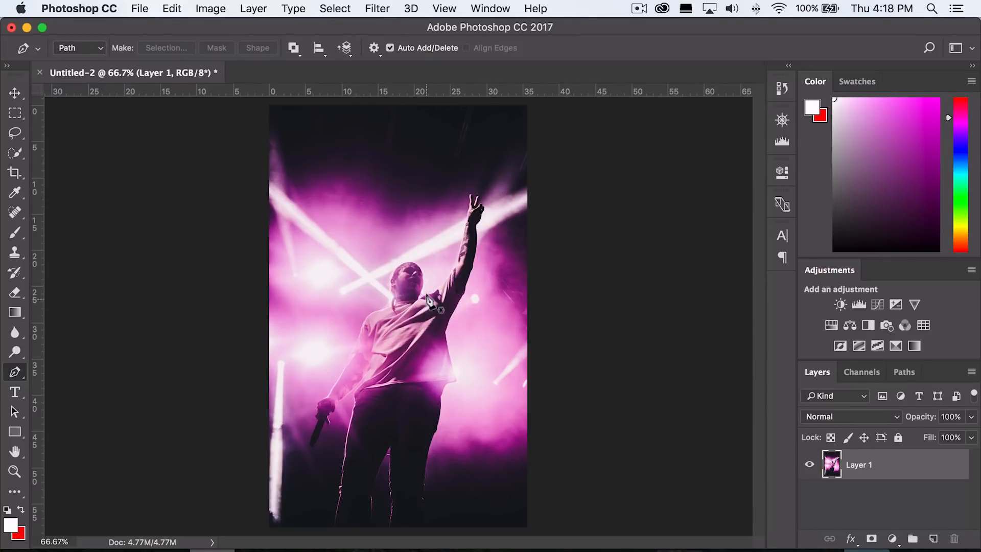
Turn the traced Pen path around the performer into a selection with a 1-pixel feather radius.
scroll(409, 276, "up", 10)
scroll(413, 333, "down", 7)
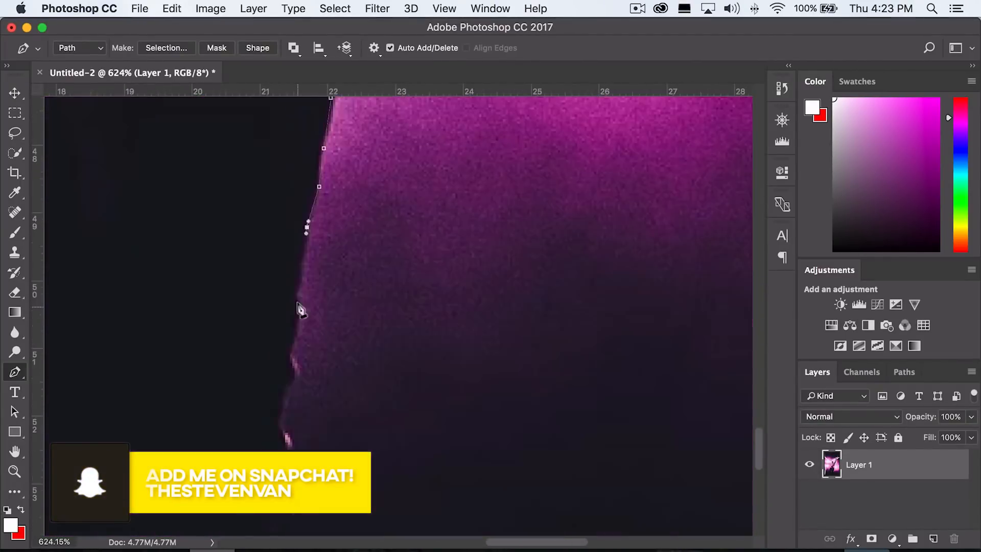
scroll(299, 309, "down", 10)
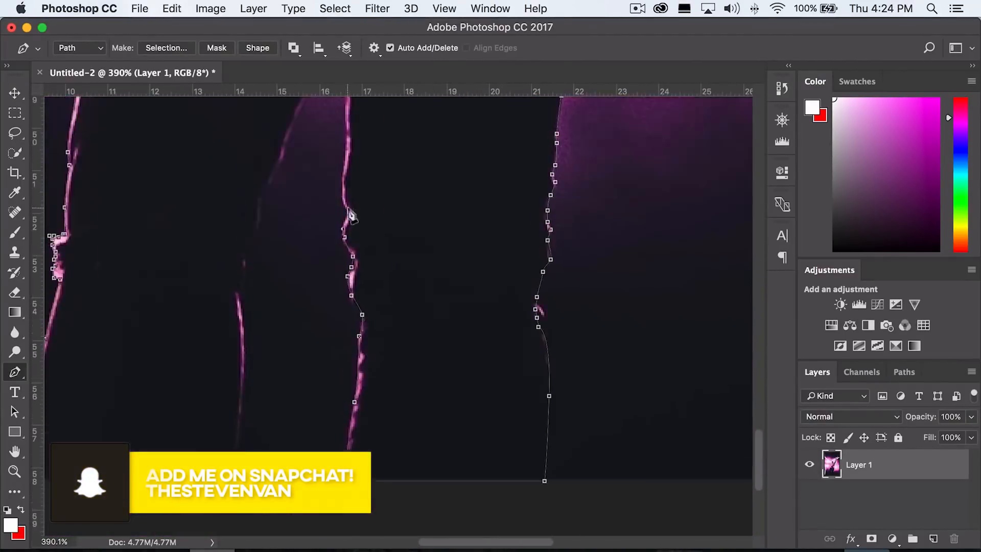
scroll(403, 375, "up", 3)
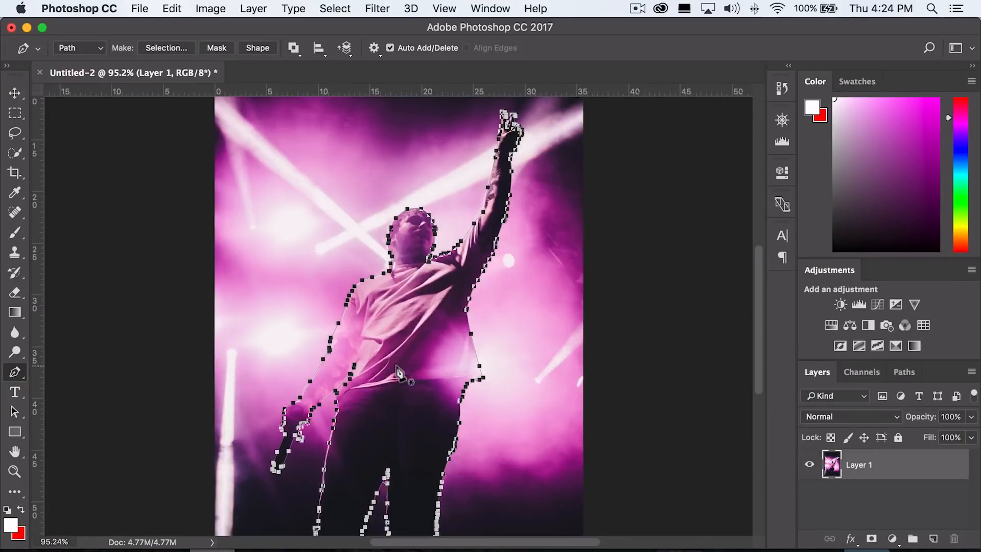
right_click(403, 305)
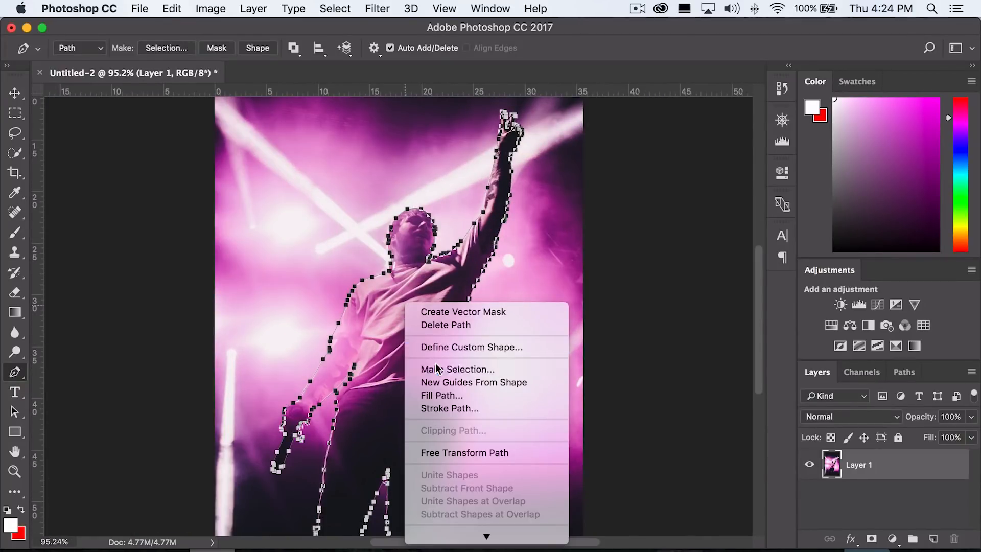
left_click(437, 368)
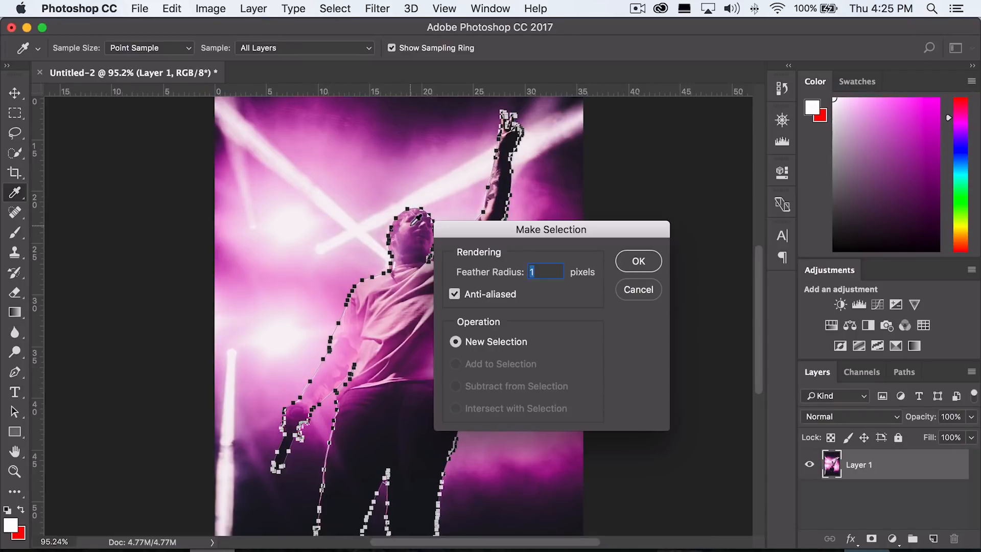
left_click_drag(581, 240, 461, 216)
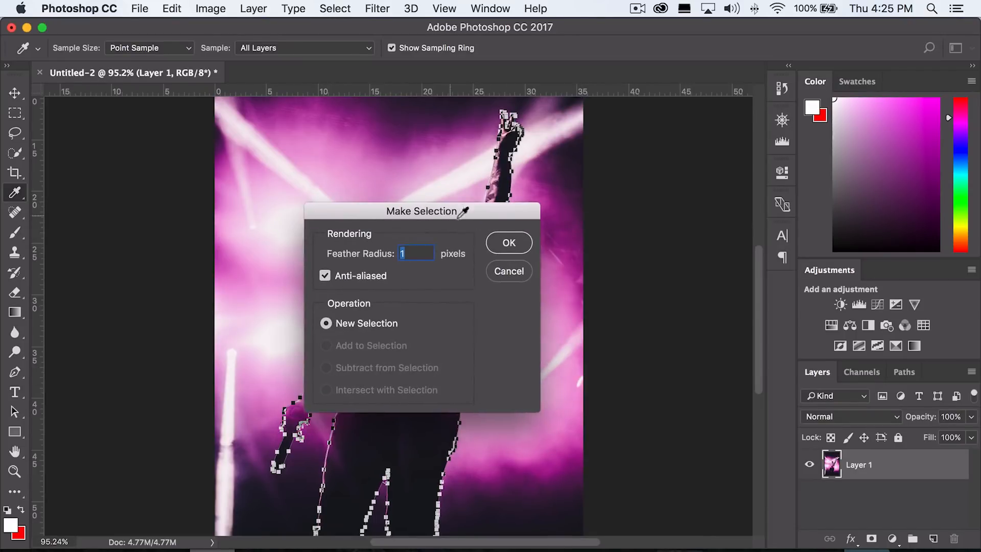
left_click(509, 243)
Copy the selected performer onto a new layer of its own.
key("v")
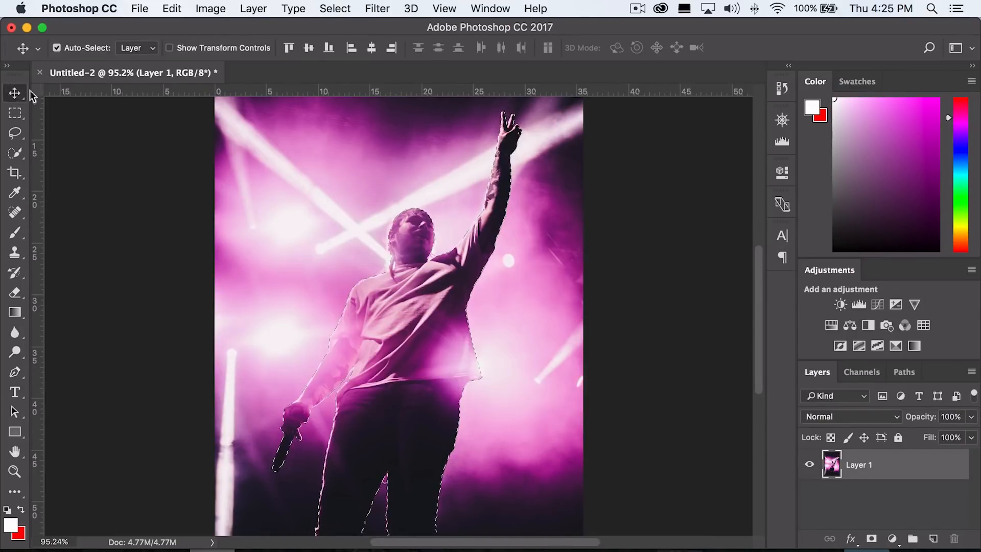
scroll(412, 332, "down", 3)
key("super")
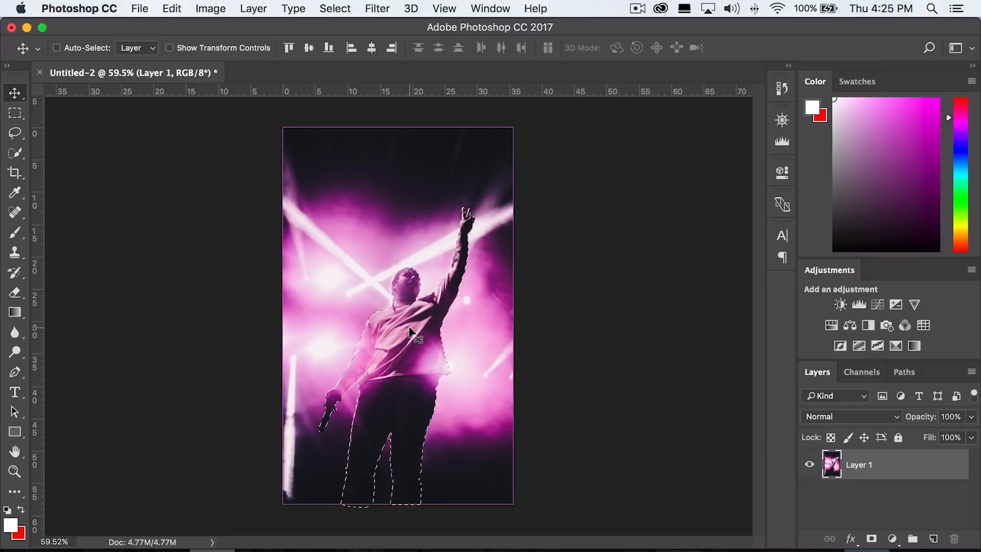
key("super+v")
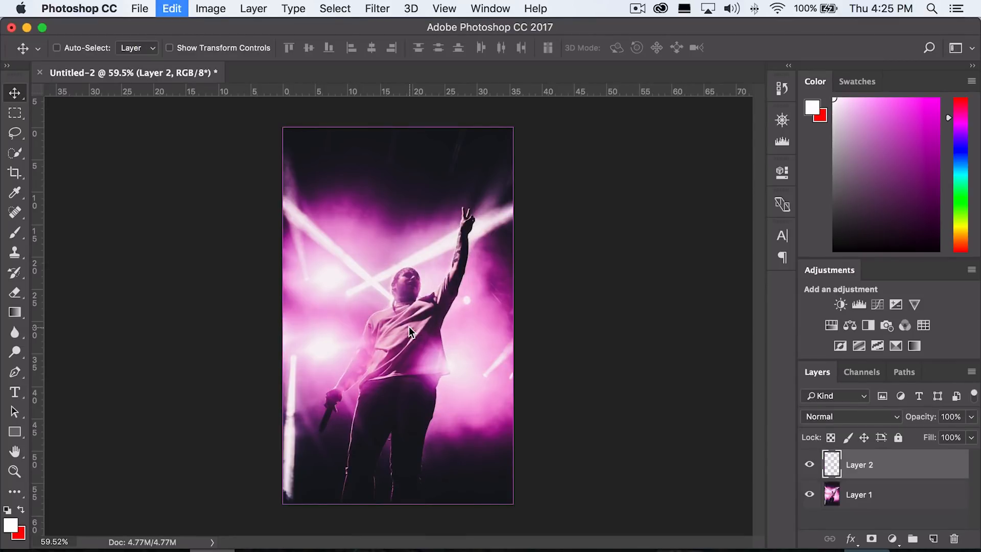
left_click(811, 464)
left_click(810, 465)
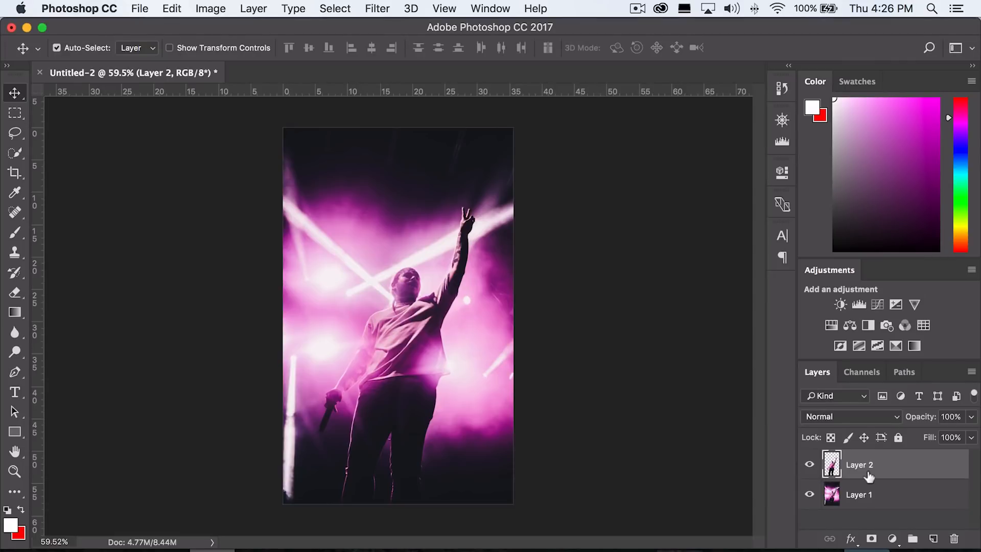
On Layer 1, load the performer layer's outline as a selection and expand it by 5 pixels.
left_click(879, 499)
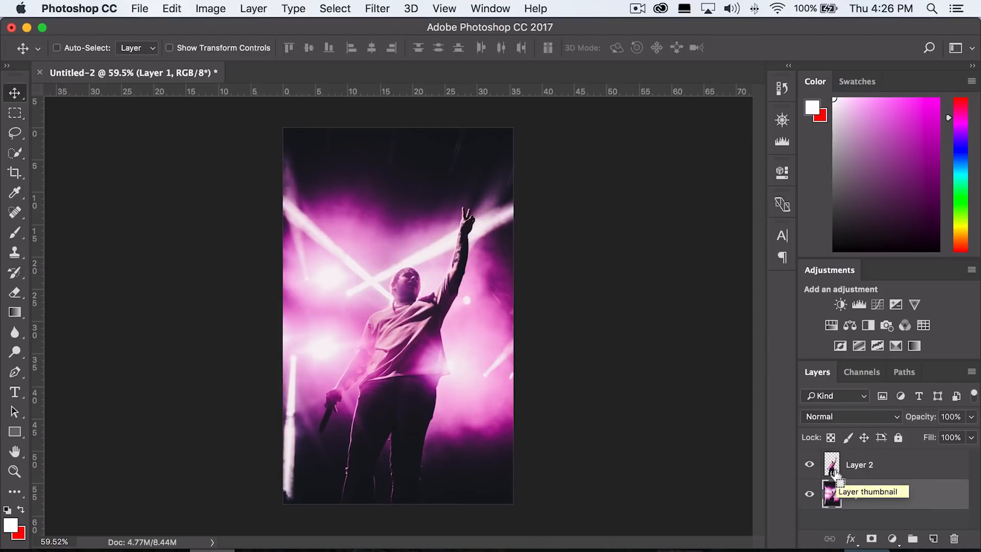
left_click(832, 469, "super")
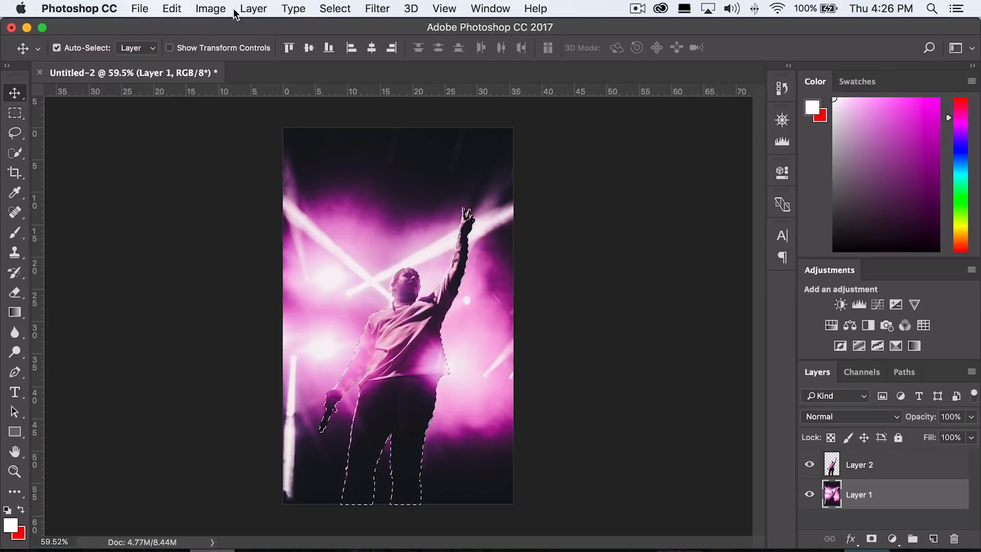
left_click(335, 8)
mouse_move(404, 215)
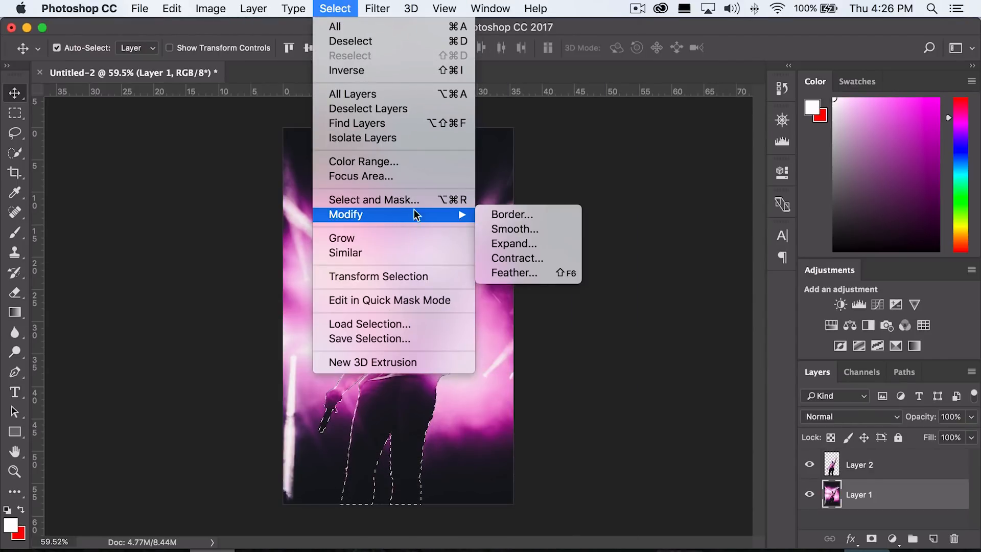
left_click(531, 243)
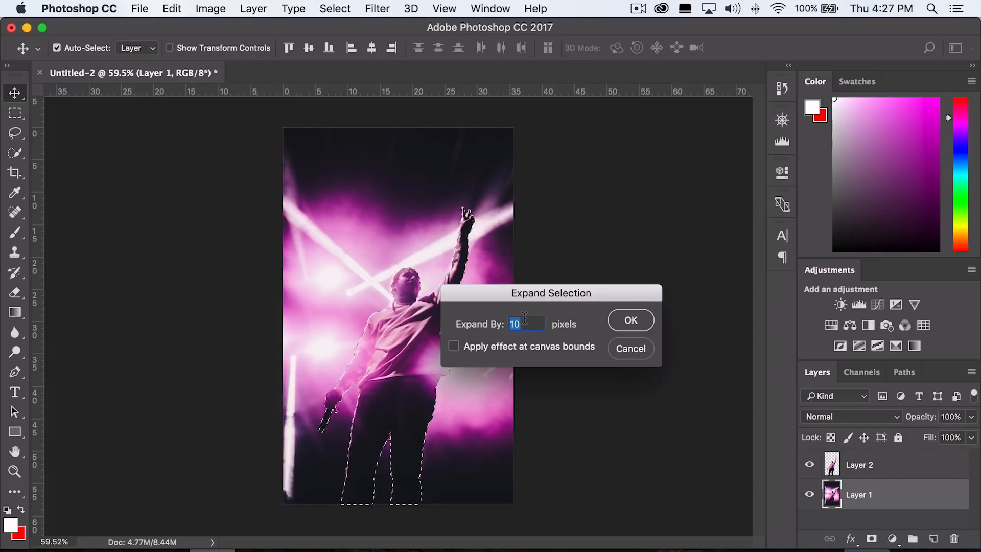
type("5")
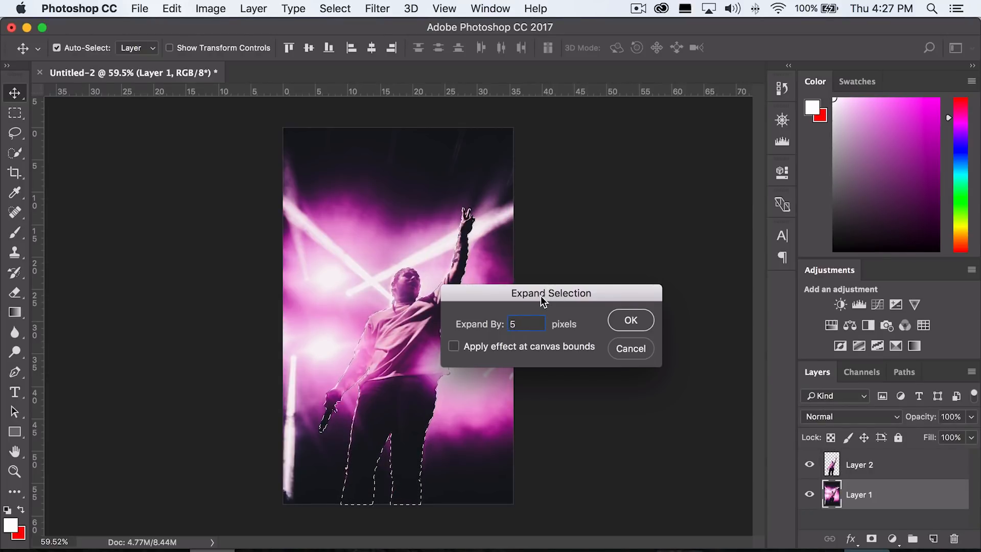
key("Return")
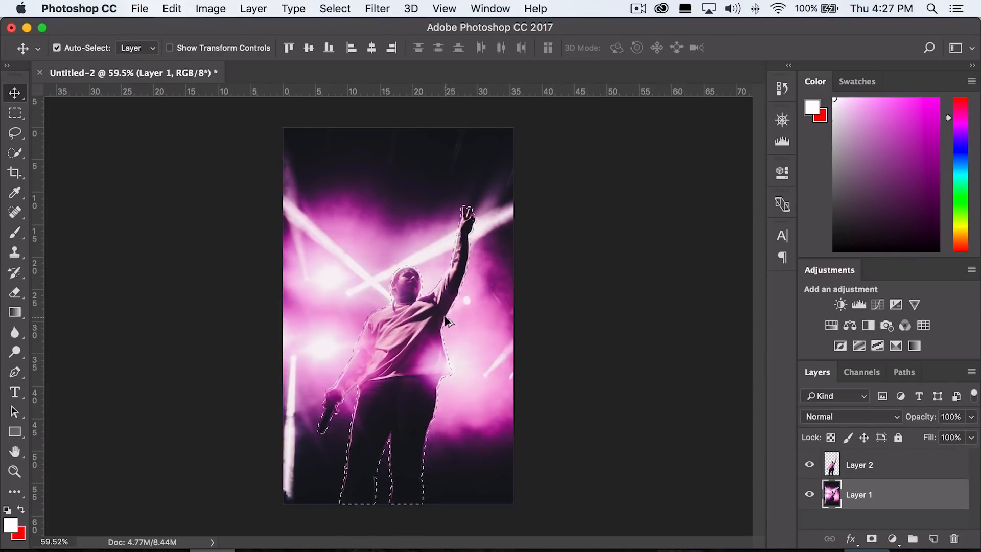
Zoom in and out to inspect the expanded selection around the performer.
scroll(407, 253, "up", 10)
scroll(187, 218, "down", 4)
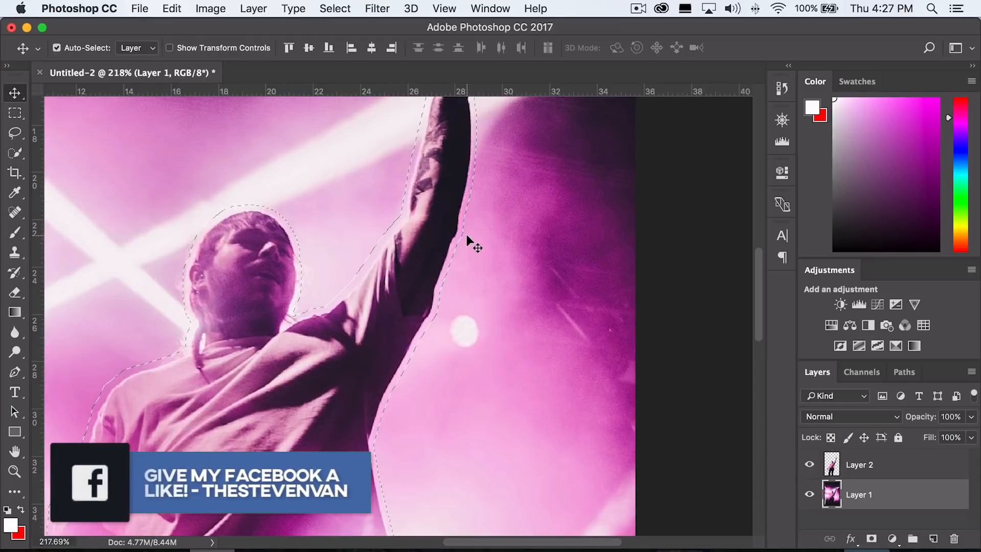
scroll(453, 260, "down", 6)
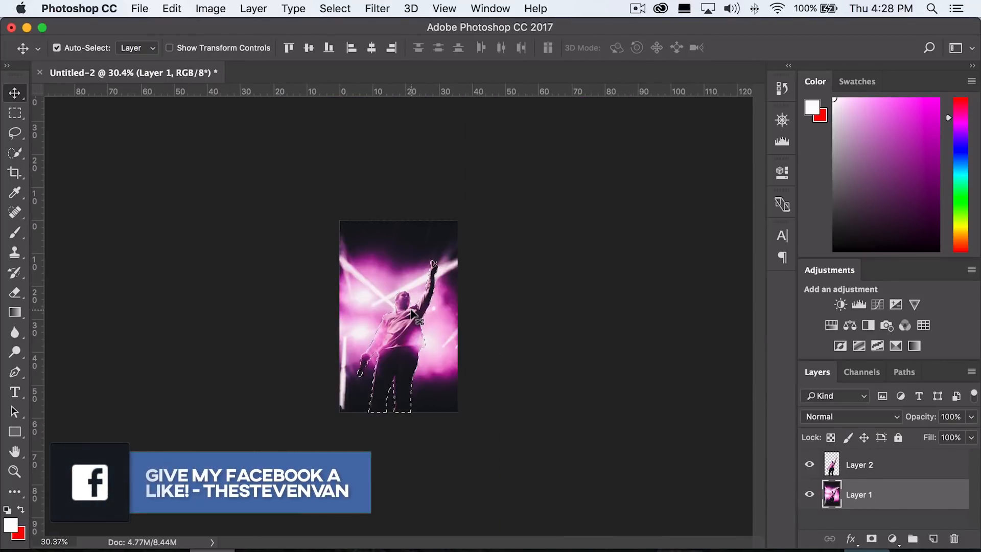
scroll(411, 313, "up", 4)
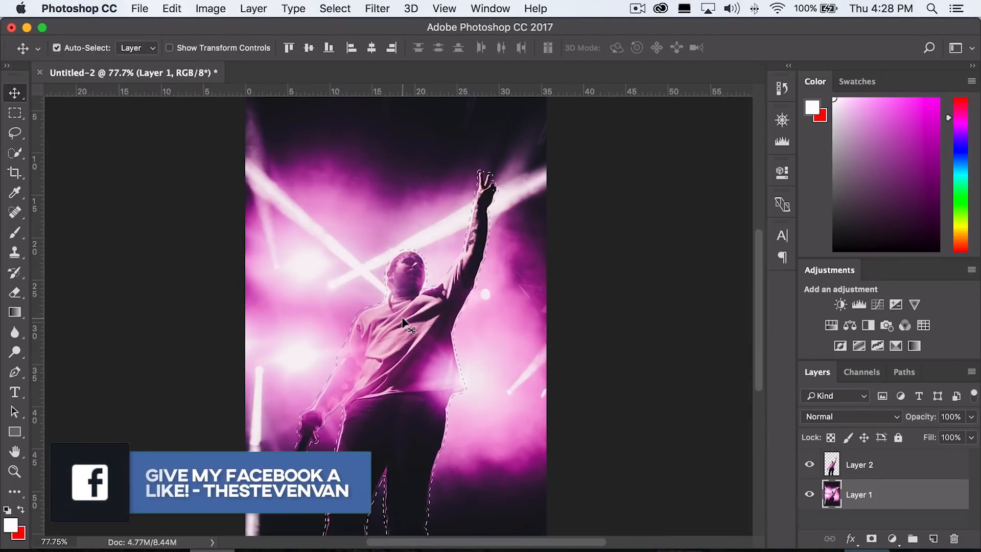
scroll(413, 325, "down", 2)
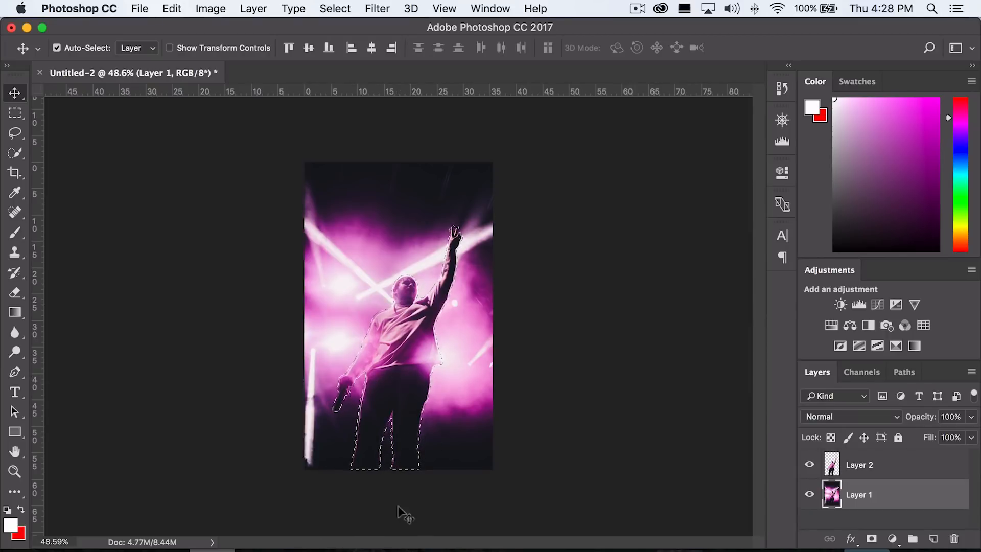
scroll(407, 298, "up", 3)
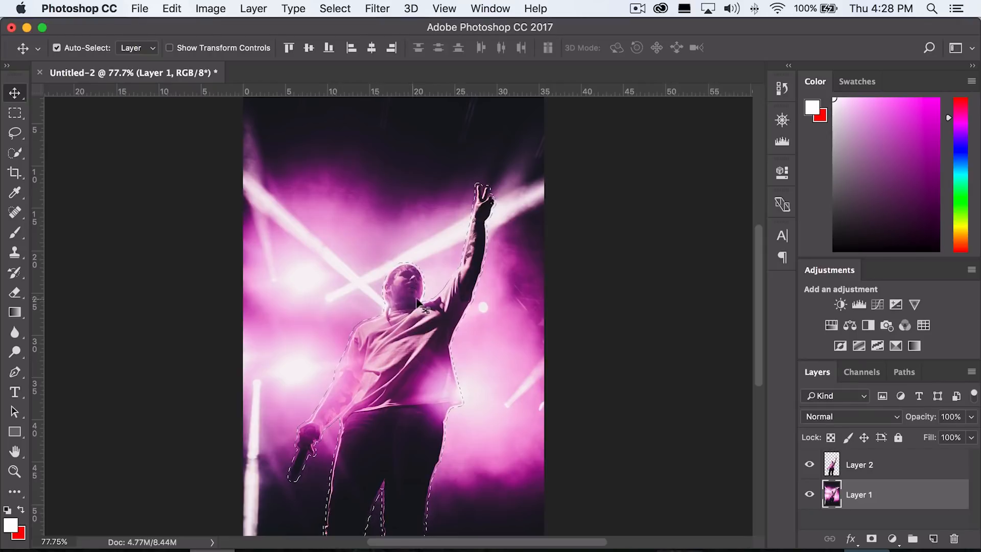
scroll(388, 336, "down", 3)
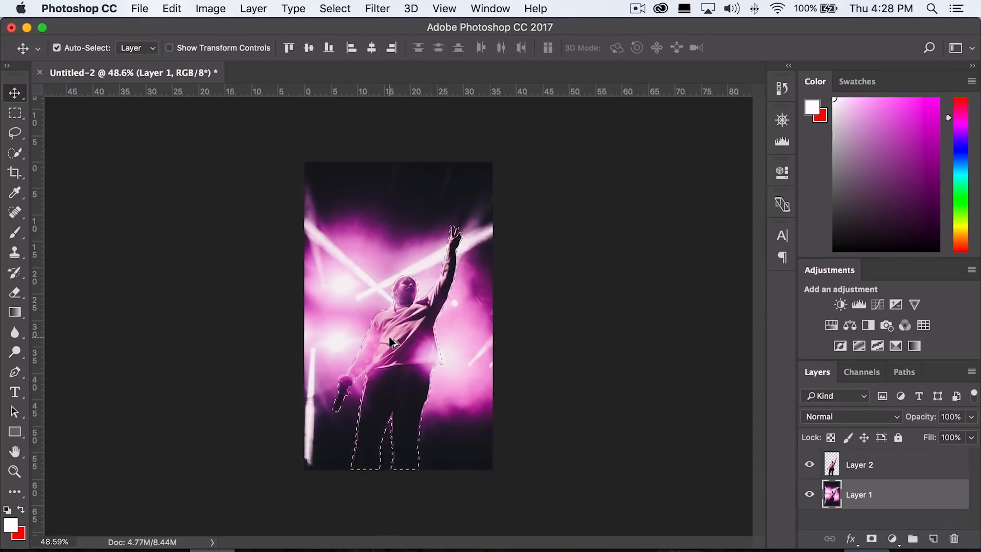
scroll(430, 358, "up", 3)
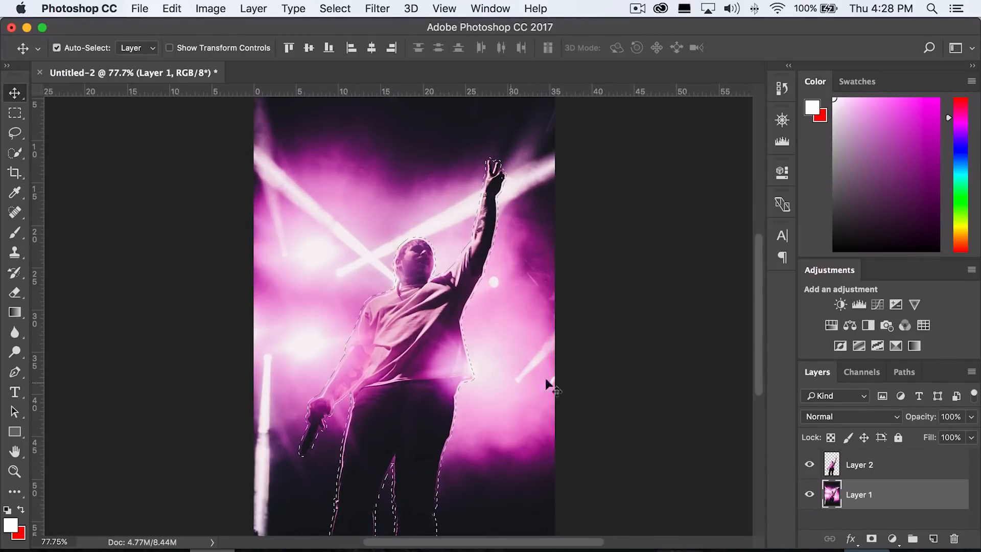
scroll(512, 336, "down", 3)
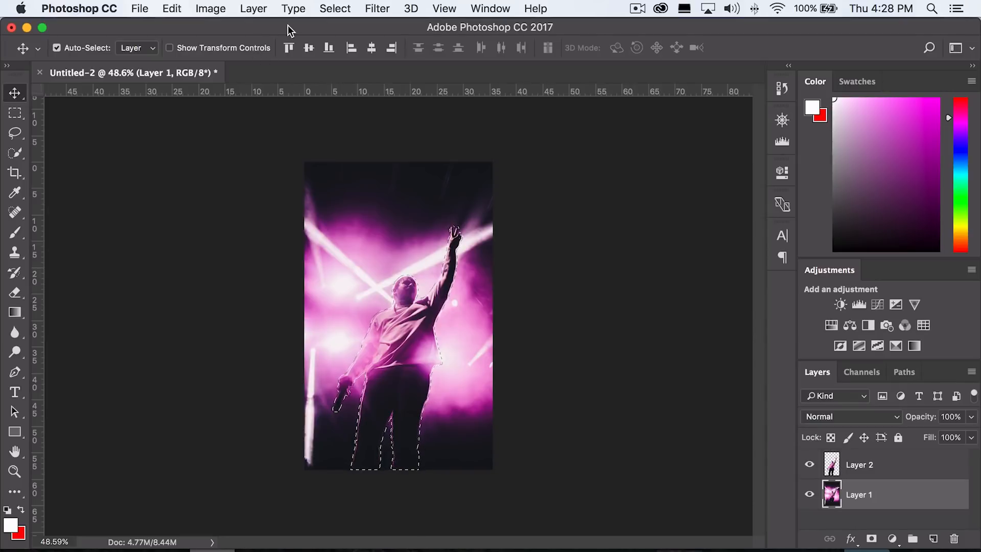
Fill the selection on Layer 1 with Content-Aware fill at Normal mode and 100% opacity, then deselect.
left_click(184, 9)
left_click(220, 258)
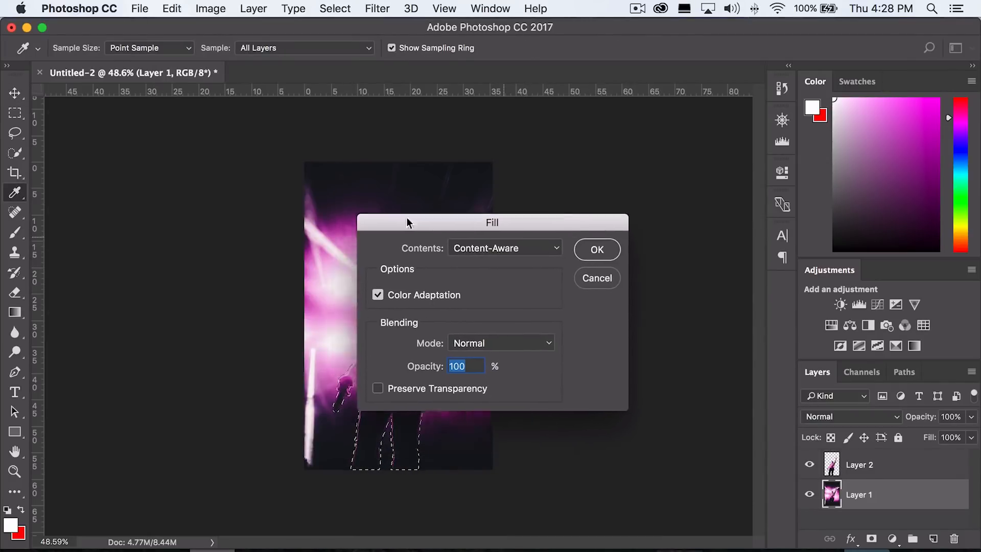
left_click_drag(503, 209, 840, 186)
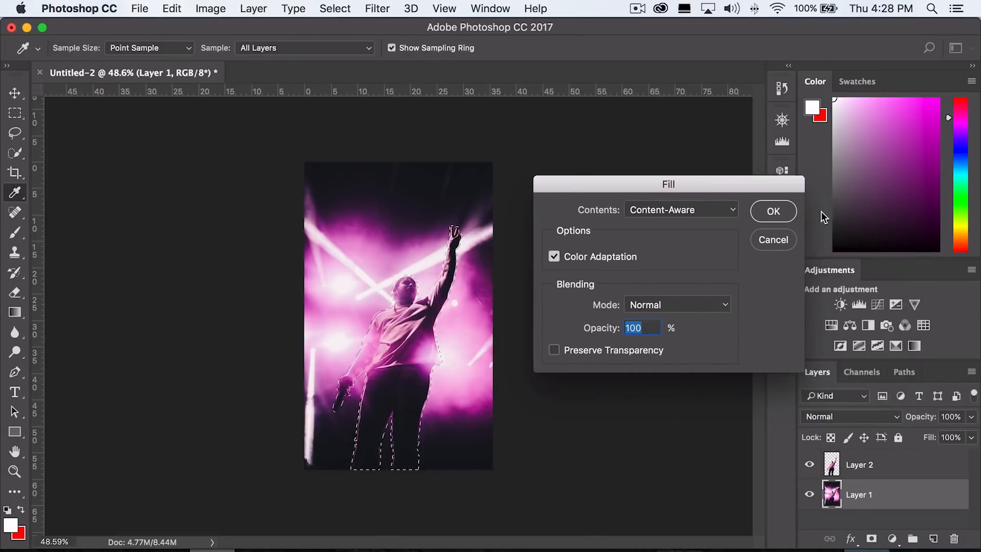
left_click(792, 214)
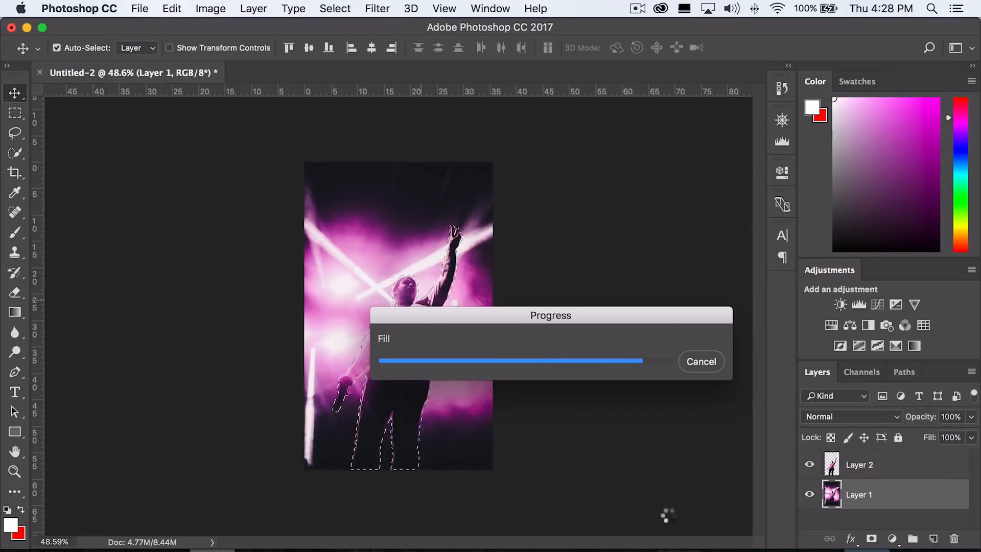
scroll(369, 369, "up", 2)
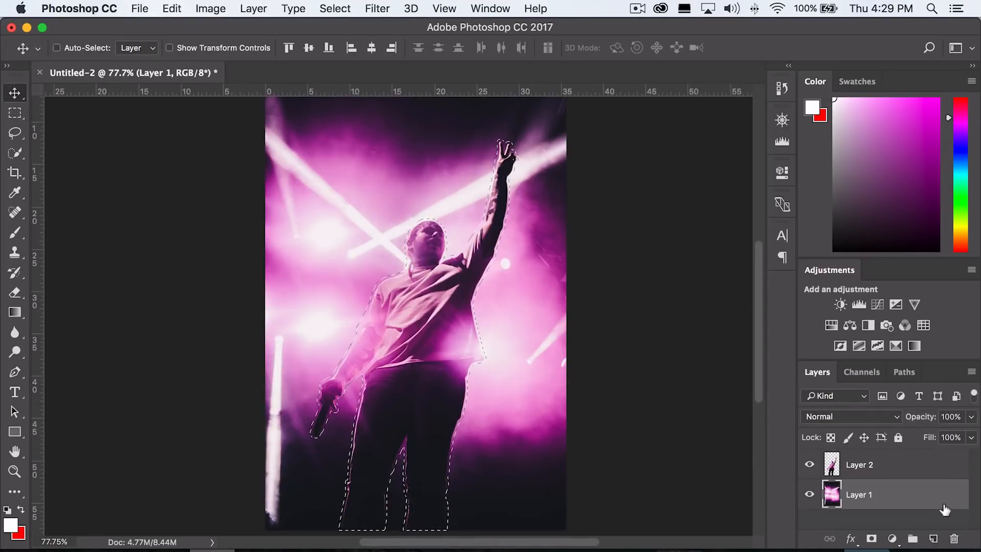
key("super+d")
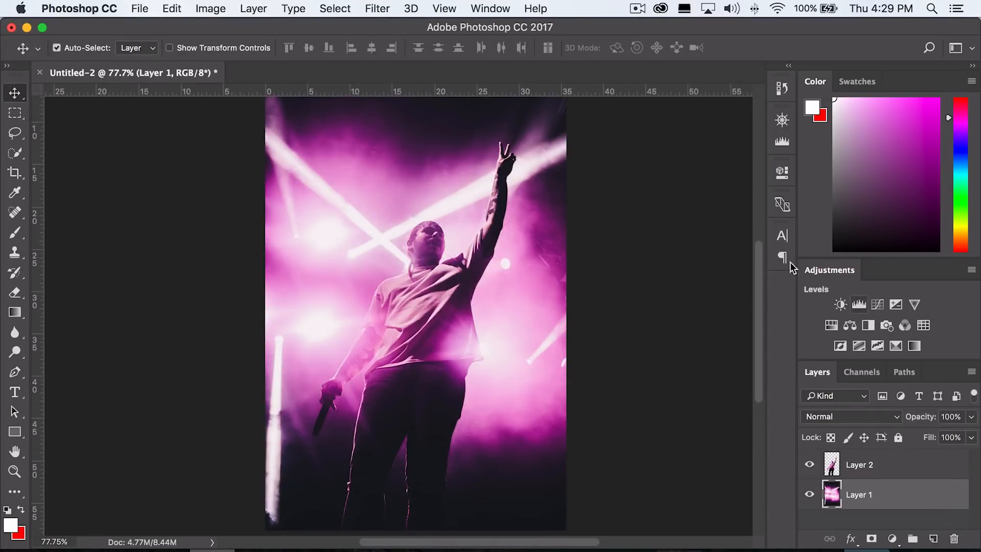
Toggle Layer 2's visibility to compare the filled background with and without the performer.
left_click(809, 464)
scroll(446, 334, "right", 2)
scroll(446, 333, "up", 1)
scroll(446, 333, "down", 2)
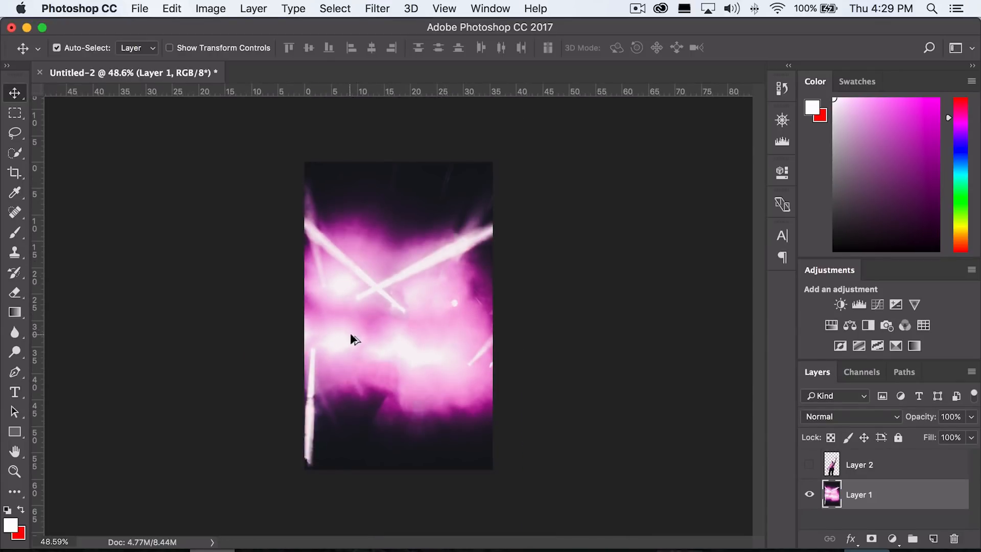
left_click(810, 464)
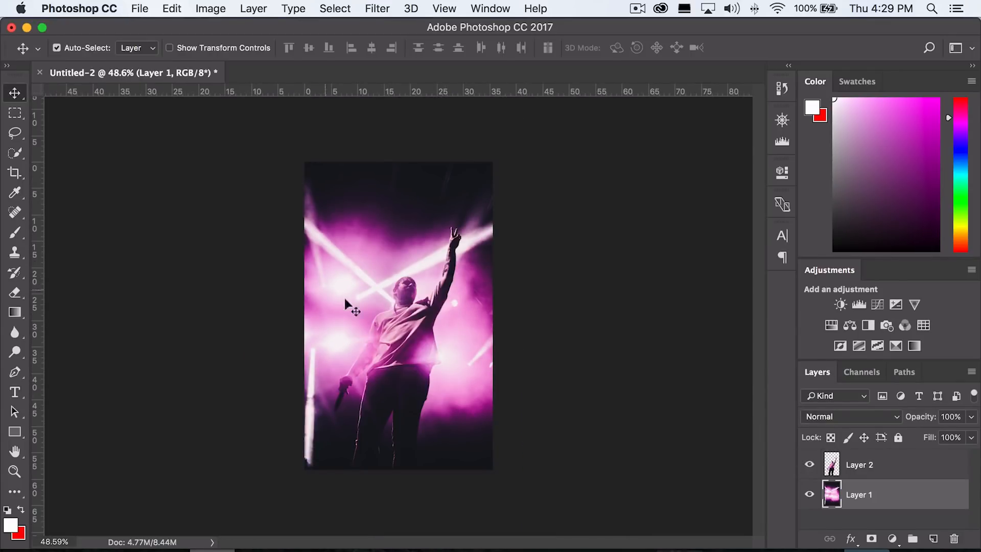
left_click(809, 464)
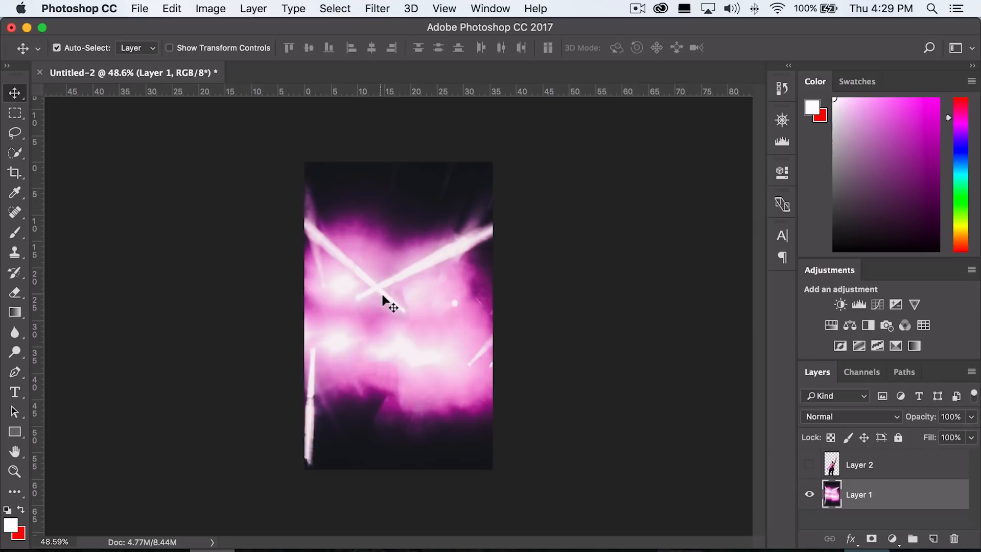
left_click(810, 465)
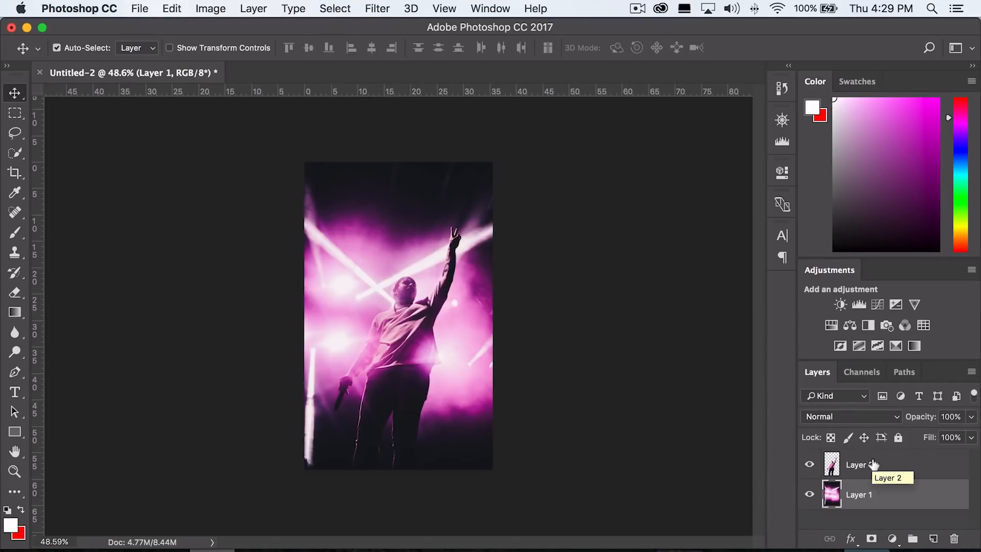
Convert the performer layer, Layer 2, into a Smart Object.
left_click(875, 463)
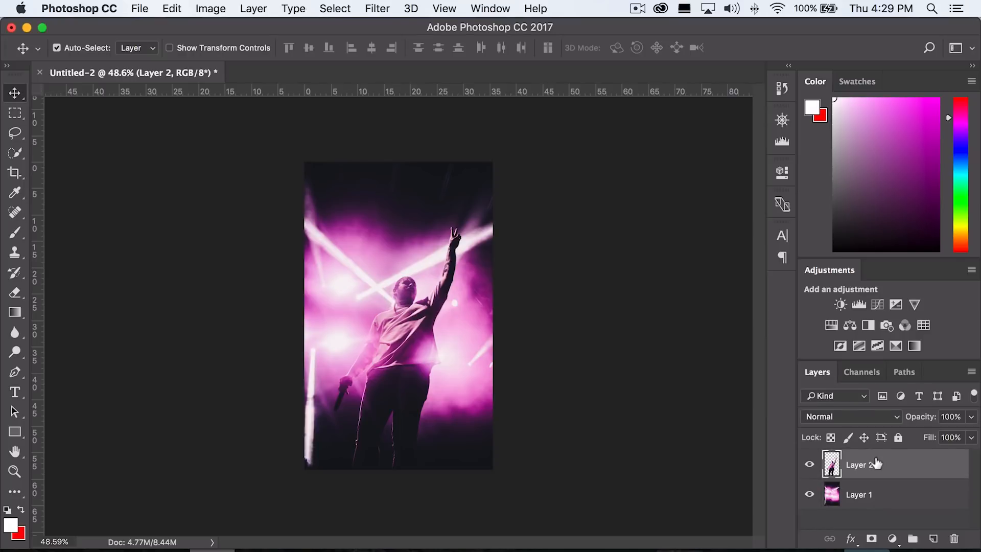
right_click(875, 464)
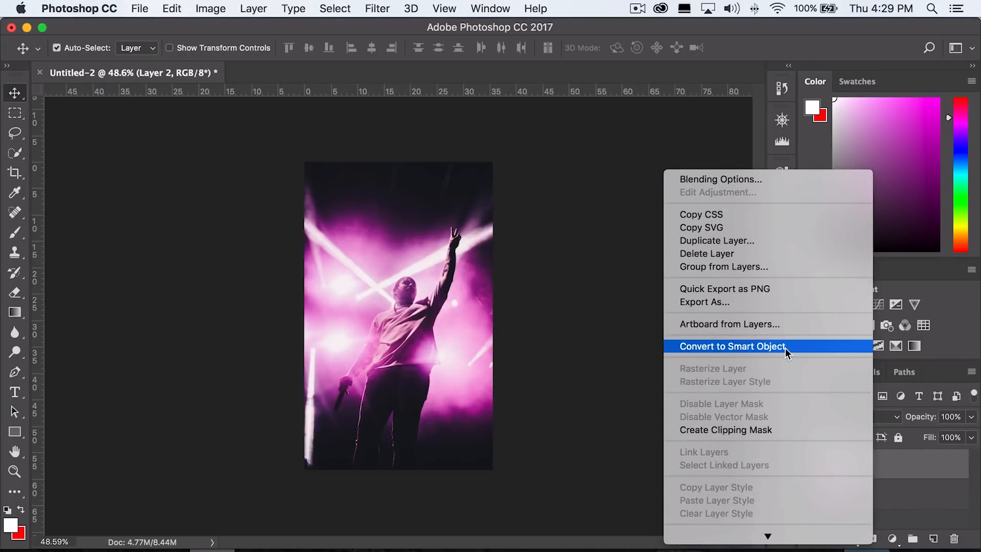
left_click(785, 348)
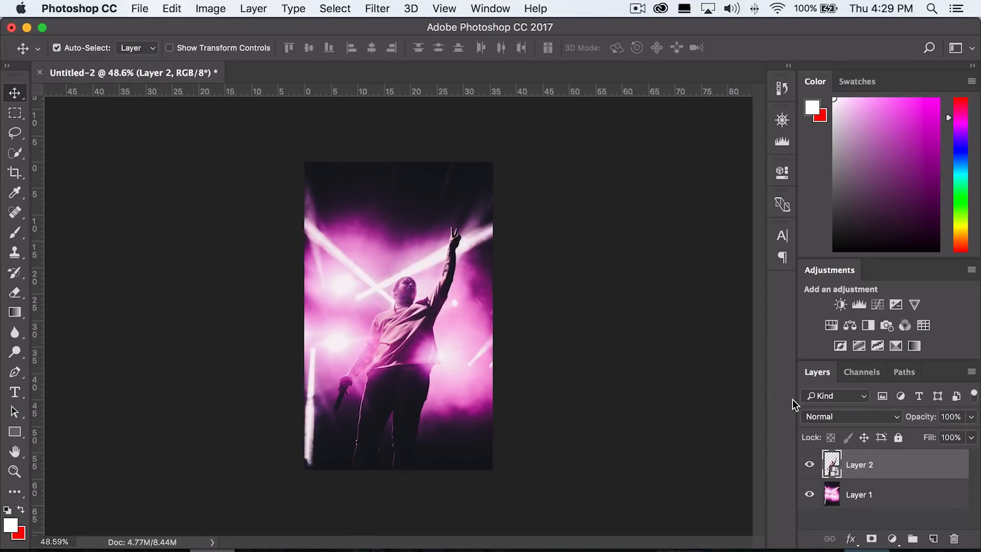
Convert the background layer, Layer 1, into a Smart Object as well.
right_click(918, 489)
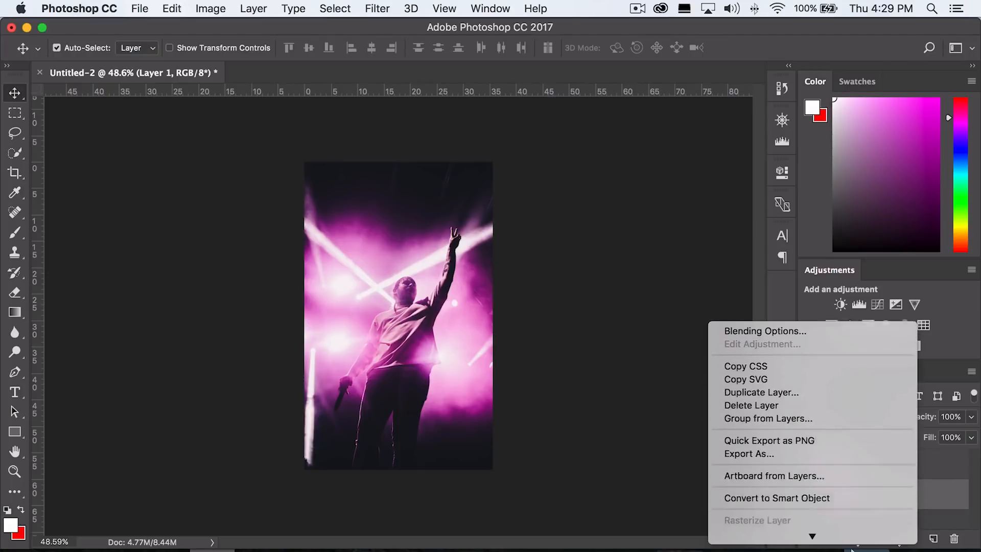
left_click(831, 398)
left_click(380, 112)
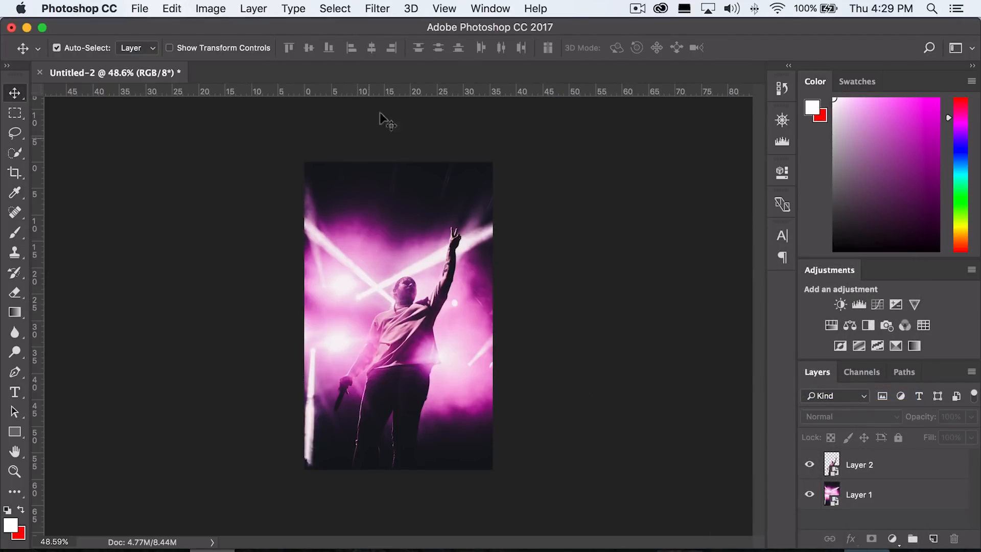
Open the Timeline panel and create a video timeline for the document.
left_click(480, 8)
left_click(535, 443)
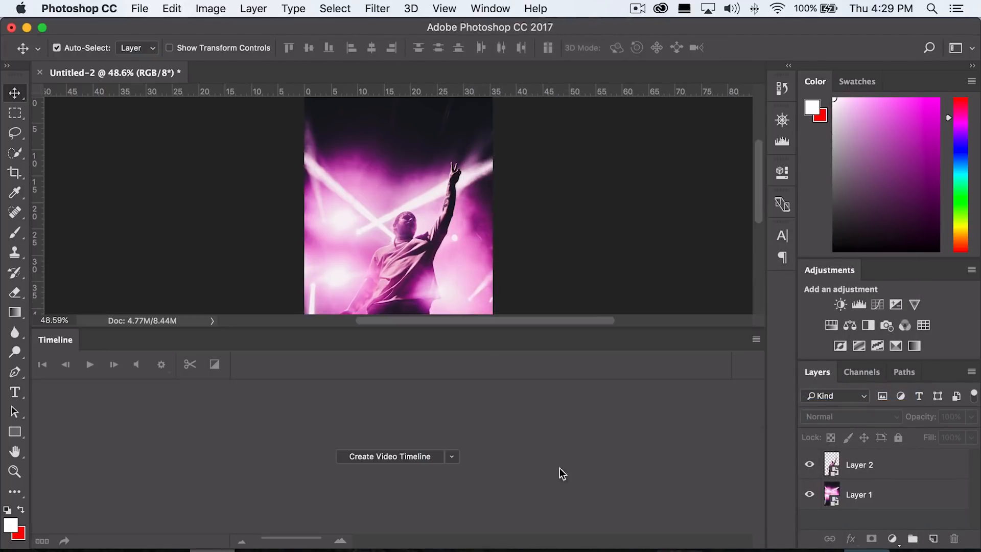
left_click(354, 457)
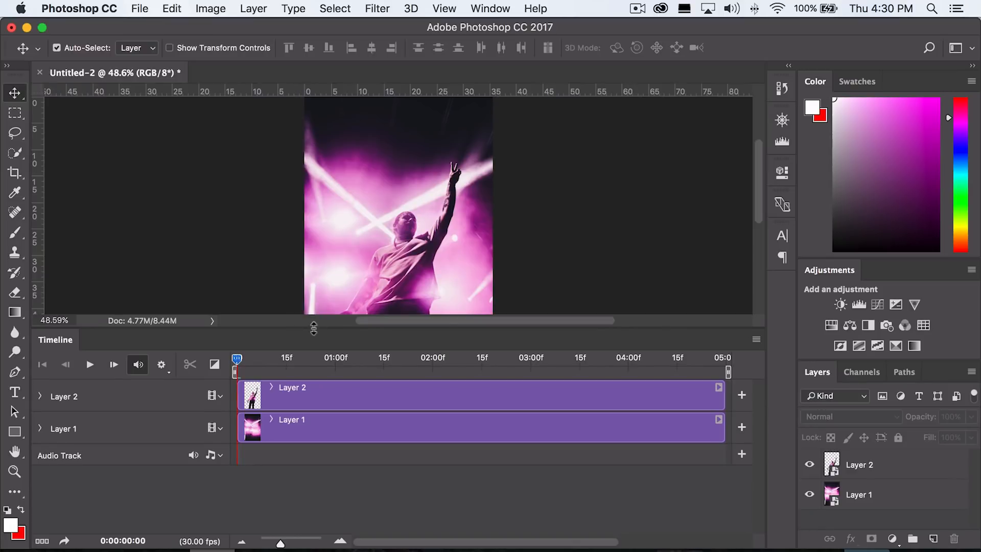
Expand Layer 2's track and enable keyframe animation for its Transform property.
left_click_drag(307, 331, 307, 373)
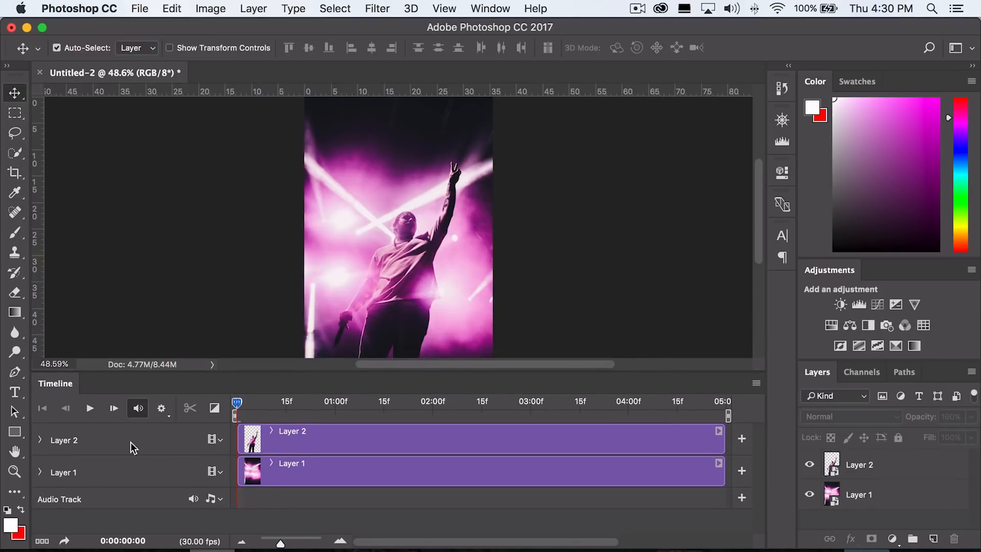
left_click(40, 440)
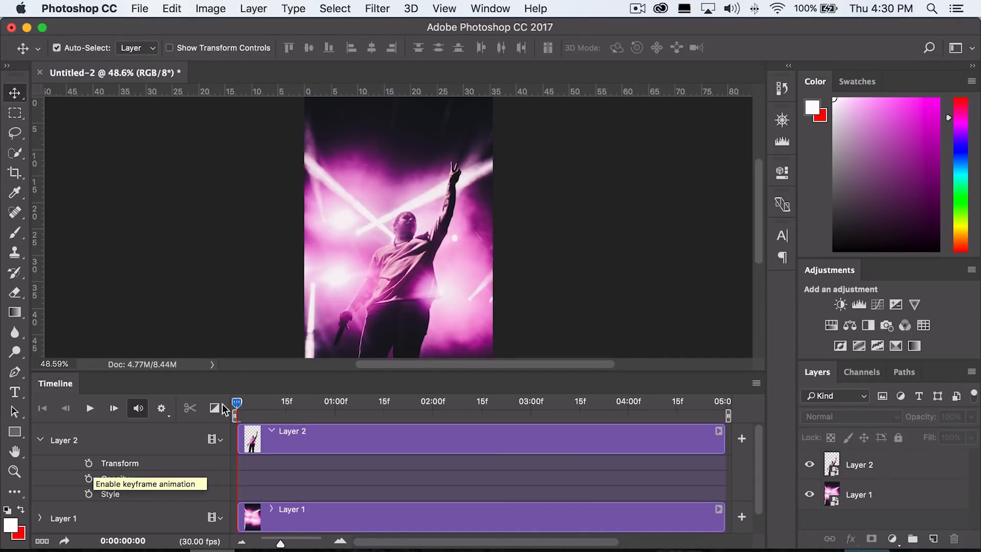
left_click(89, 463)
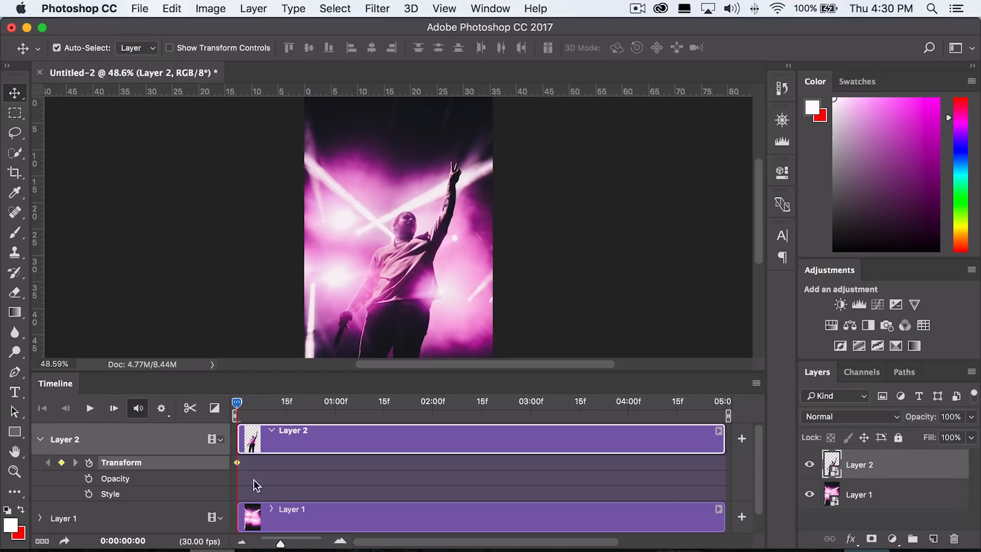
Move Layer 2's first Transform keyframe to the end of the timeline at 05:00f.
left_click_drag(236, 462, 250, 462)
left_click_drag(250, 467, 682, 463)
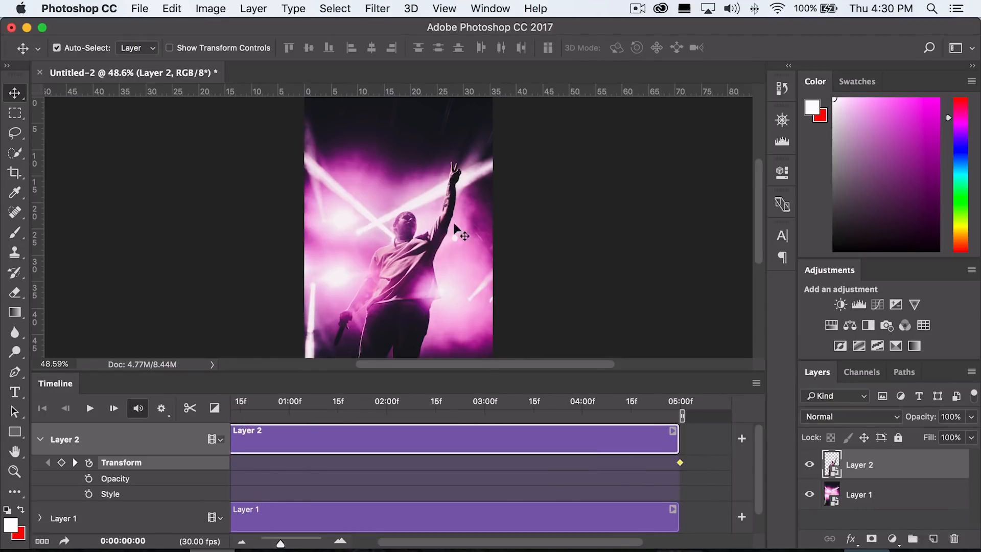
left_click_drag(471, 545, 380, 543)
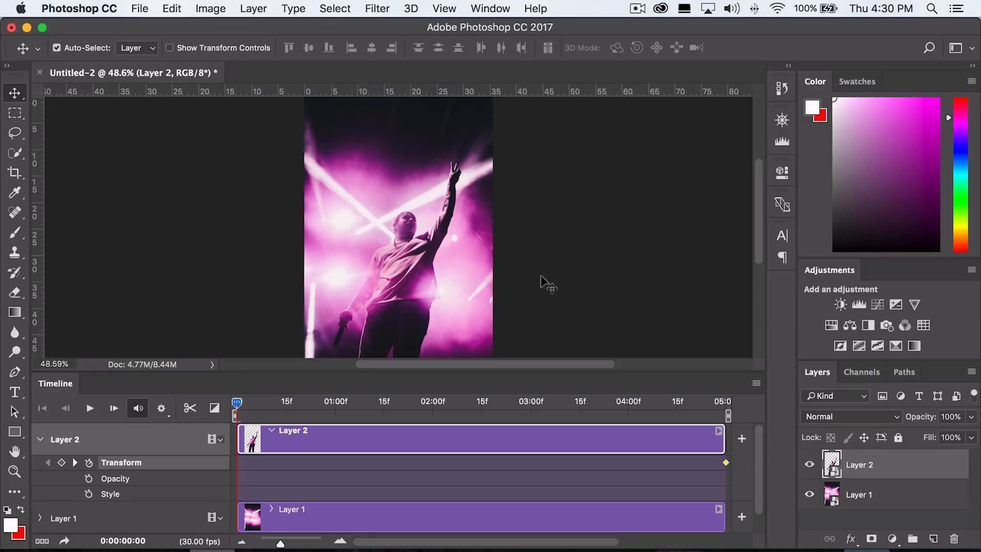
At the start of the timeline, scale Layer 2 up to about 115% to set its starting Transform keyframe.
key("ctrl+t")
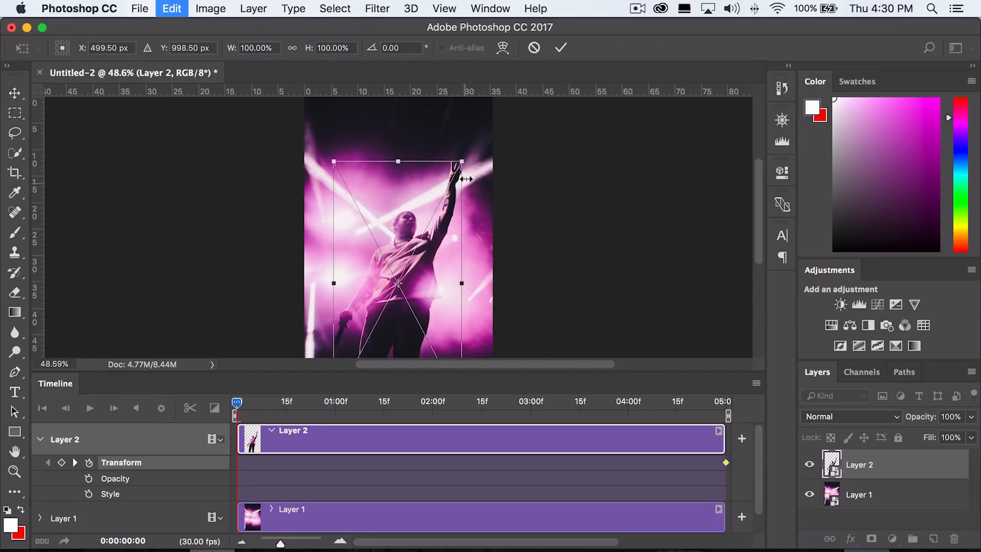
left_click_drag(461, 158, 480, 124)
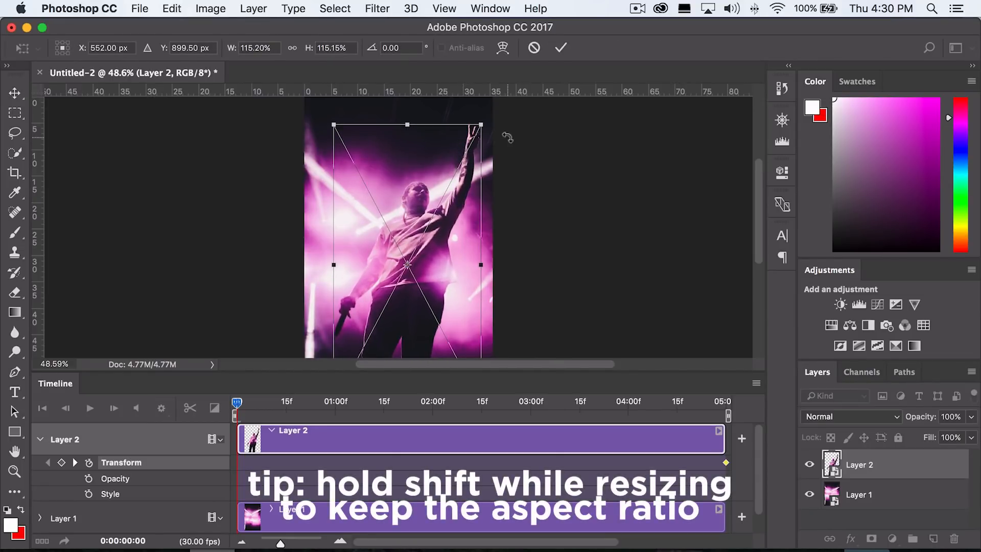
key("Return")
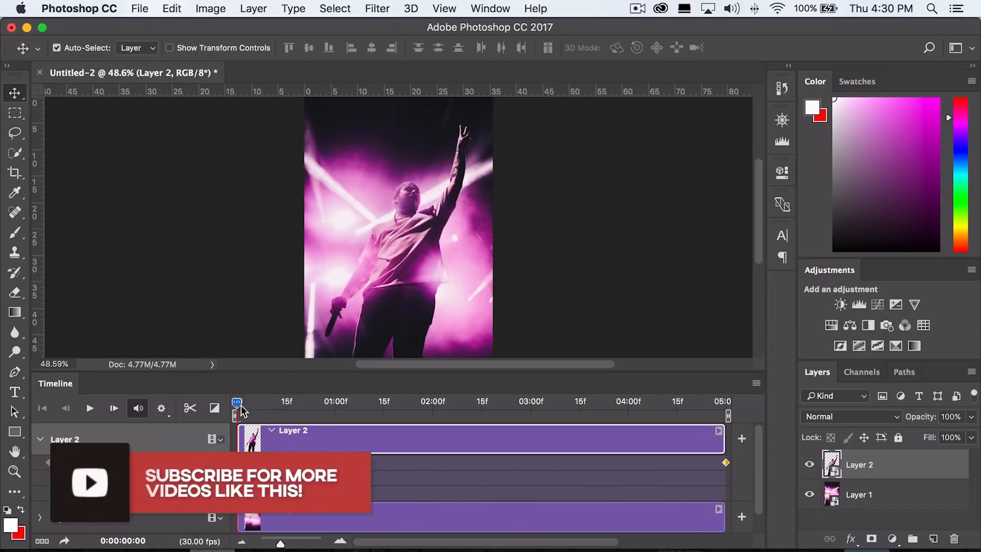
left_click_drag(237, 402, 208, 406)
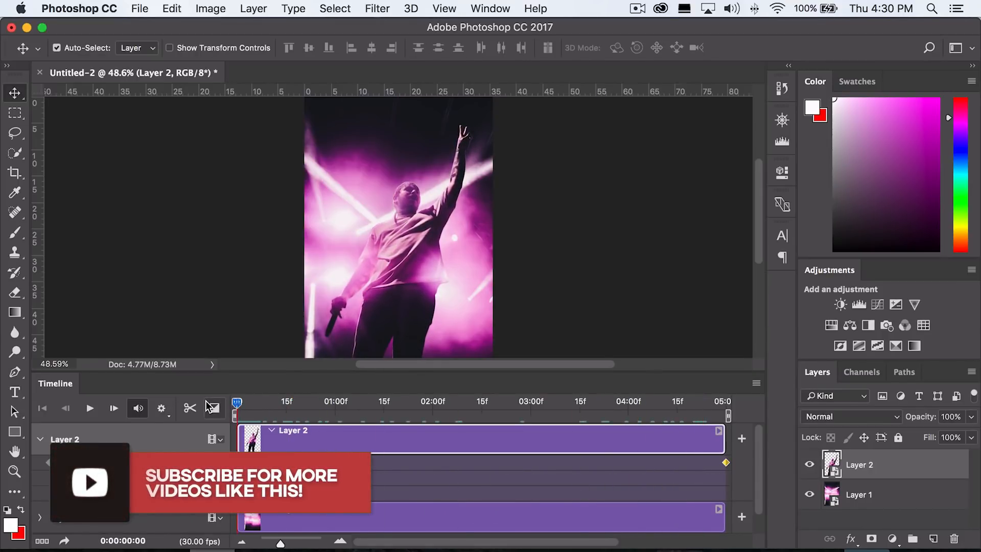
key("super")
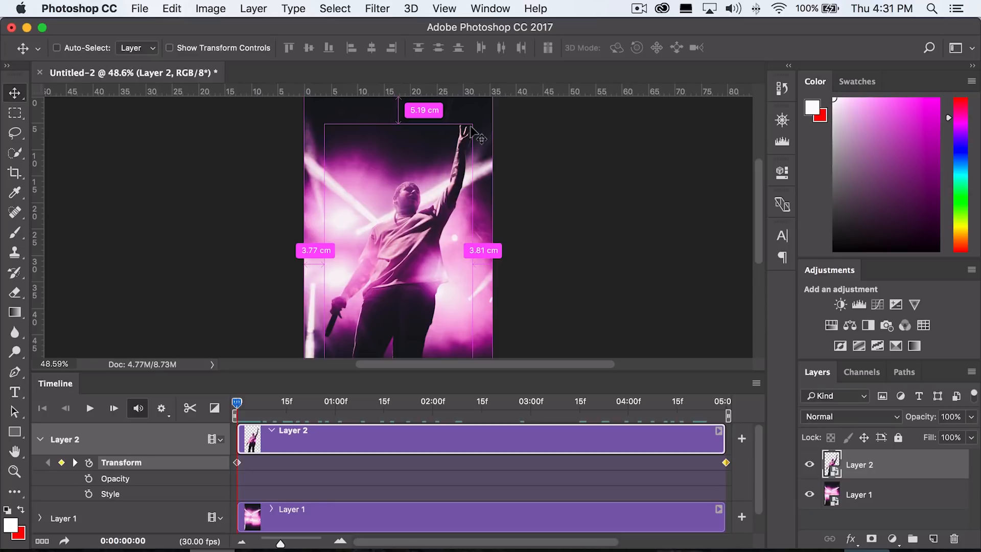
key("super+t")
key("Return")
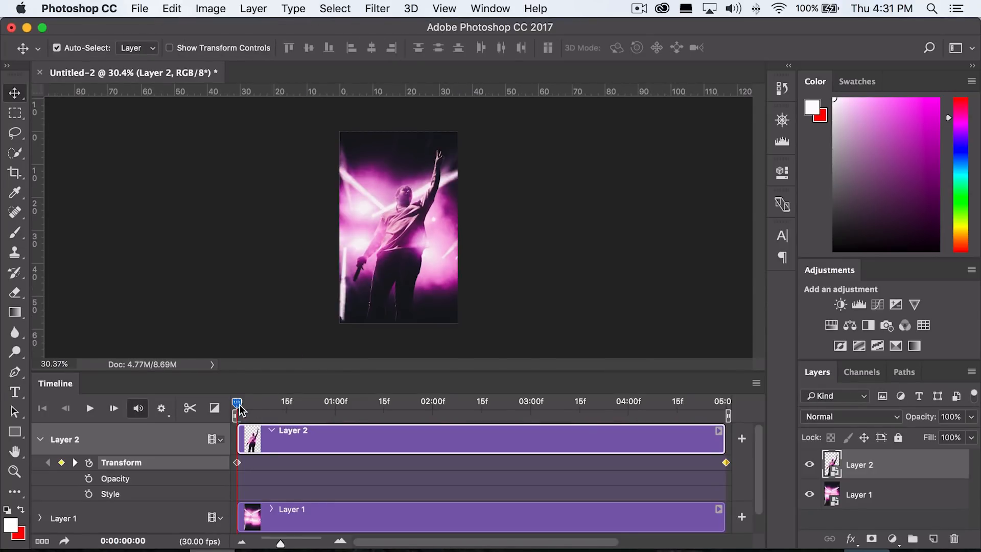
Expand Layer 1's track and enable keyframe animation for its Transform property.
left_click_drag(240, 409, 237, 460)
scroll(310, 503, "down", 2)
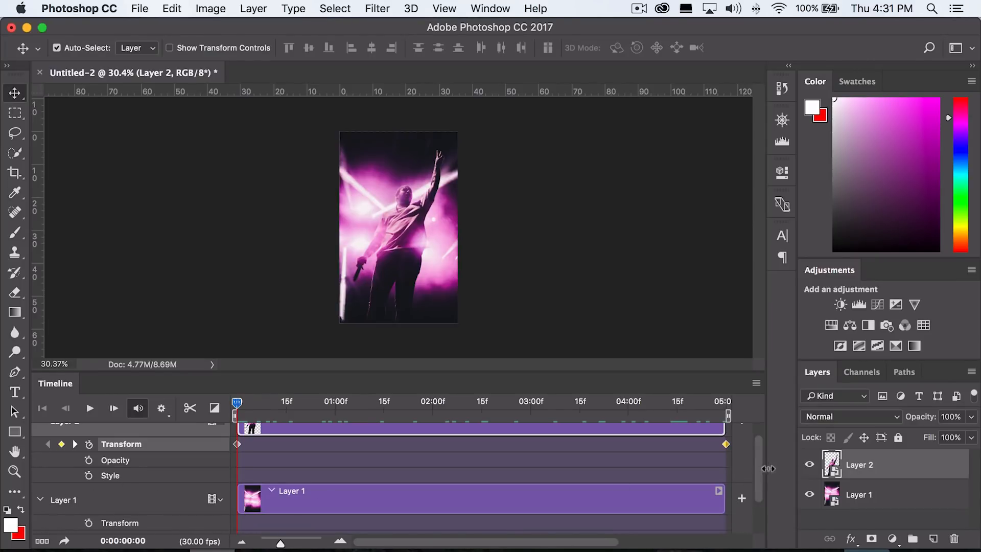
scroll(763, 478, "down", 1)
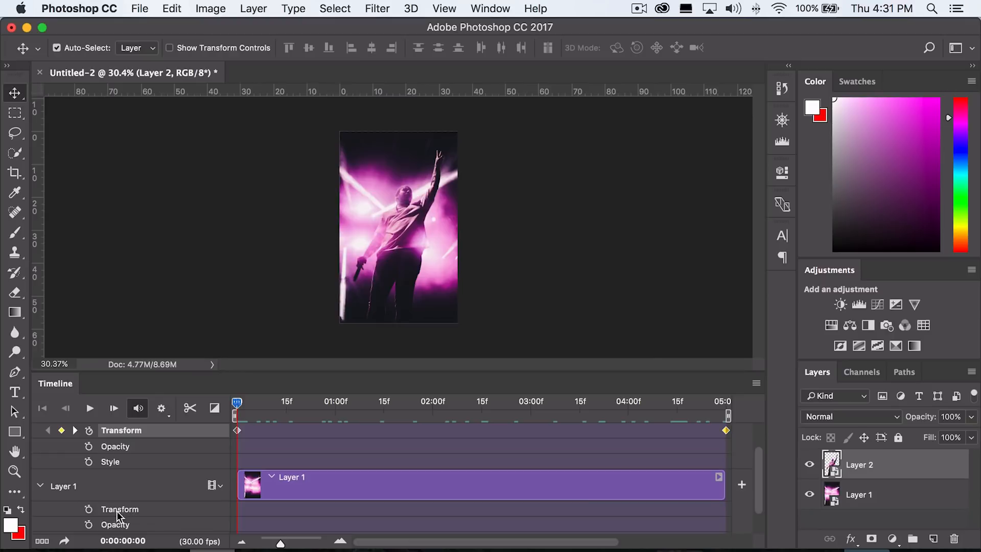
left_click(88, 509)
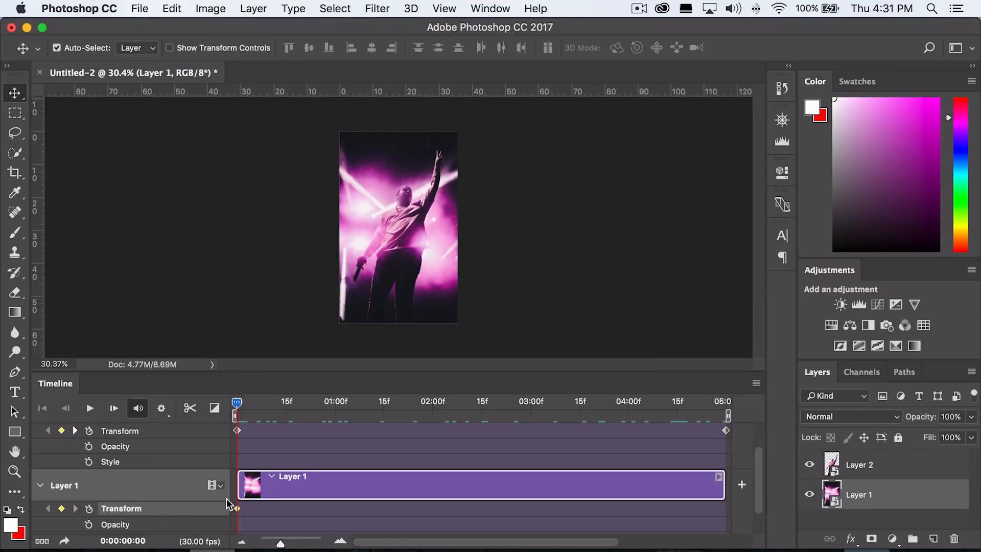
At 0:00:04:16, scale Layer 1 up slightly to add a second Transform keyframe.
left_click(664, 407)
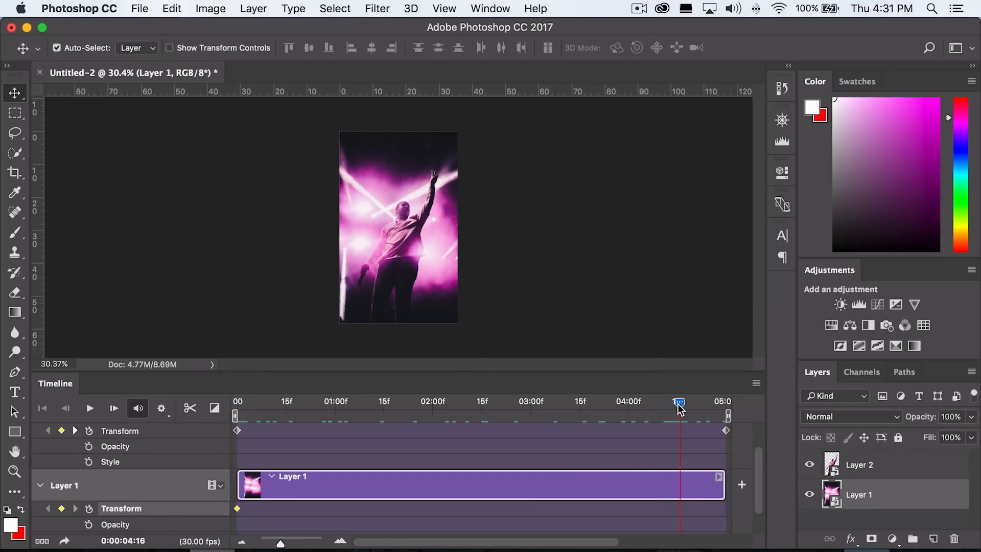
key("ctrl+t")
left_click_drag(452, 130, 480, 117)
key("Return")
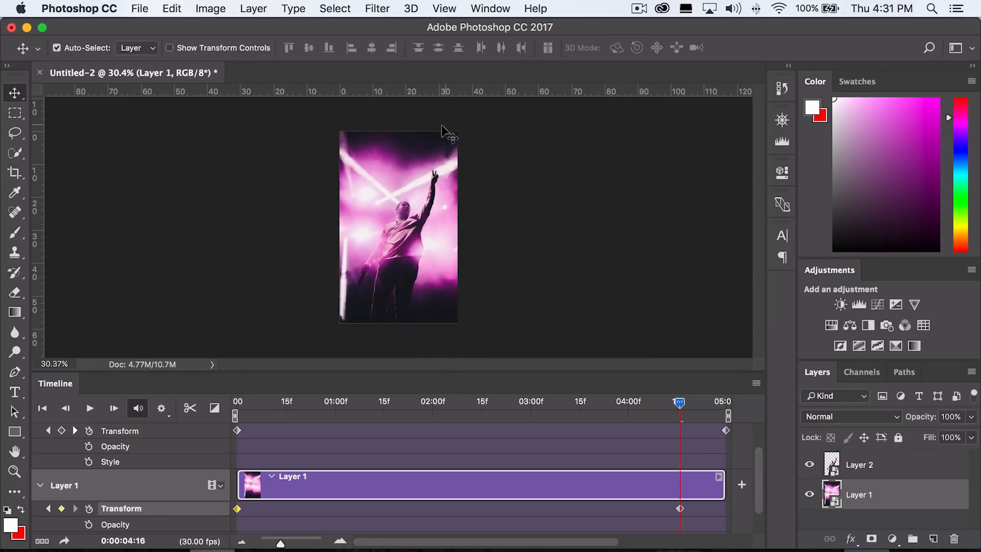
left_click_drag(401, 142, 394, 142)
Play the animation from the start to preview the zoom of both layers.
left_click_drag(243, 407, 348, 407)
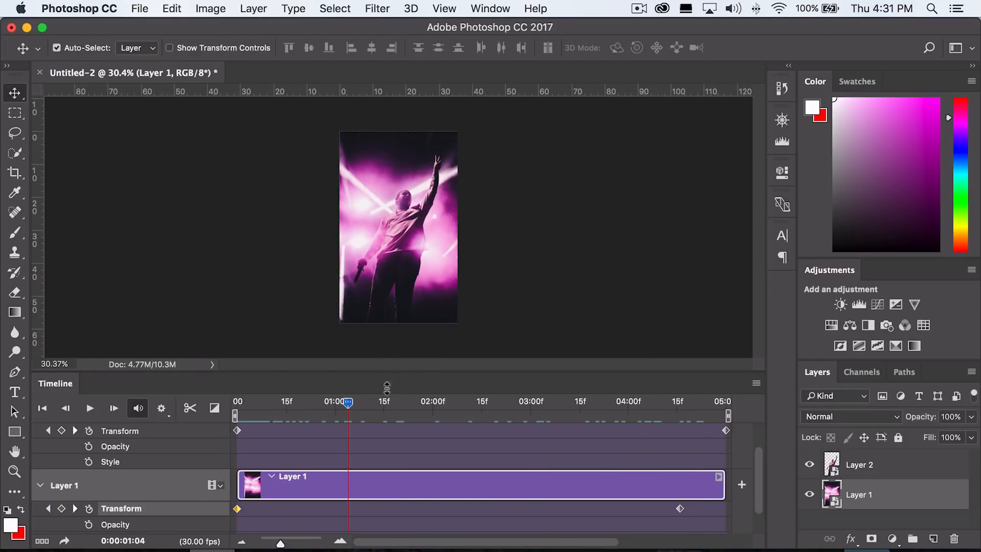
left_click_drag(389, 376, 378, 436)
key("super+0")
left_click(235, 465)
key("space")
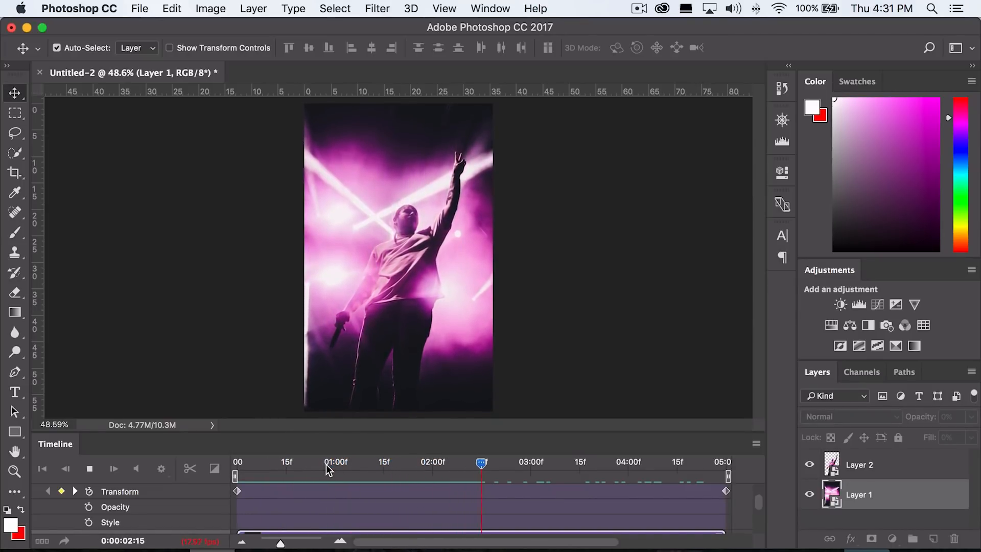
left_click_drag(375, 463, 235, 463)
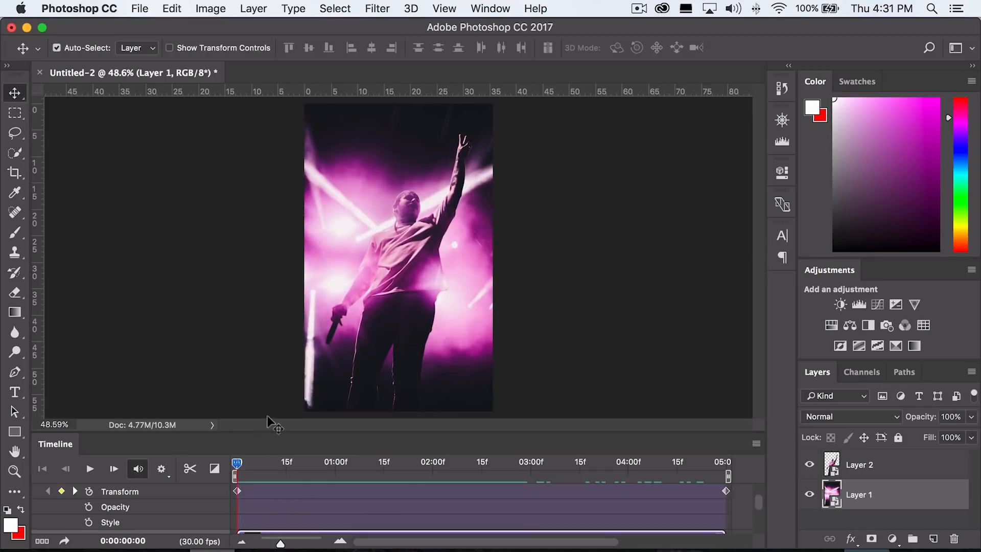
Scrub the timeline between the start and the end to compare the keyframed frames of both layers.
left_click_drag(271, 434, 270, 338)
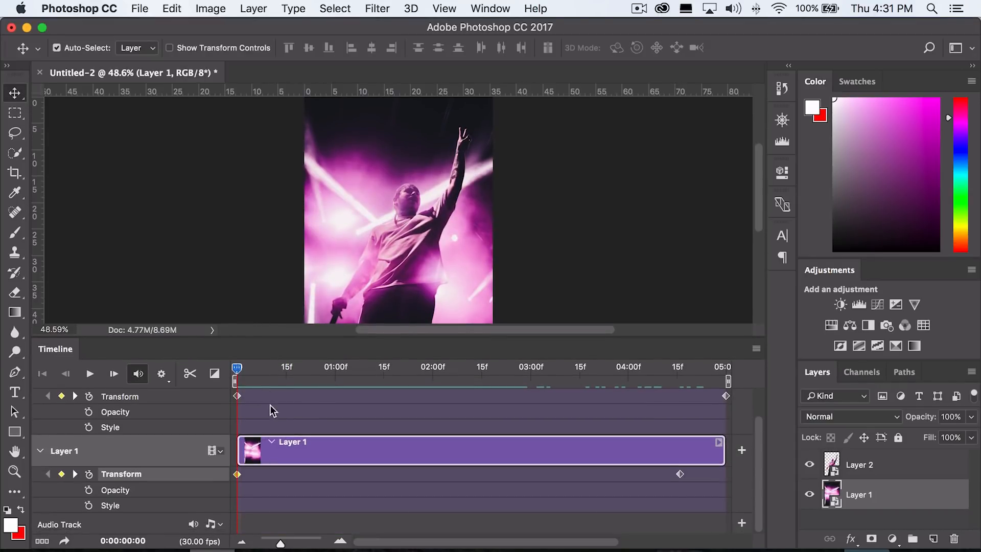
scroll(273, 411, "up", 2)
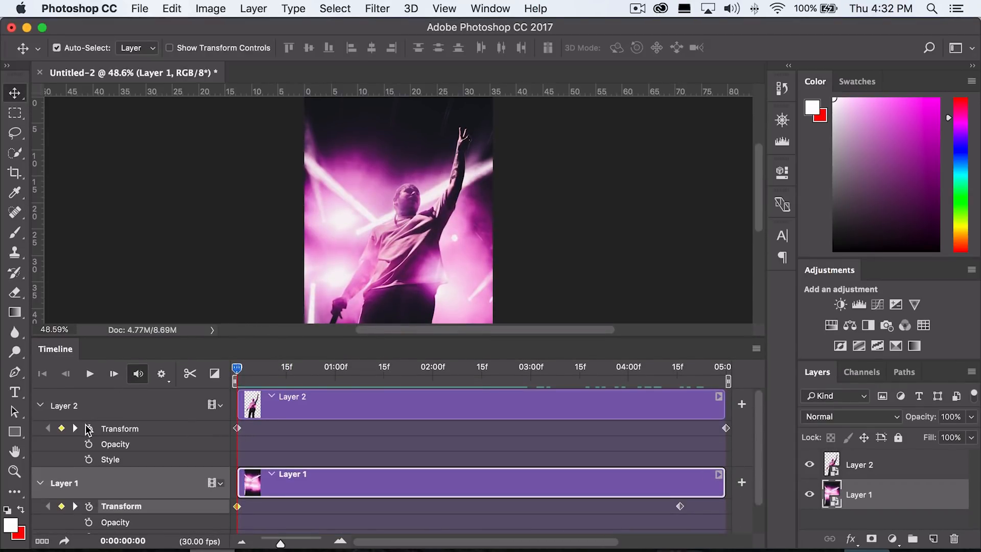
left_click(687, 368)
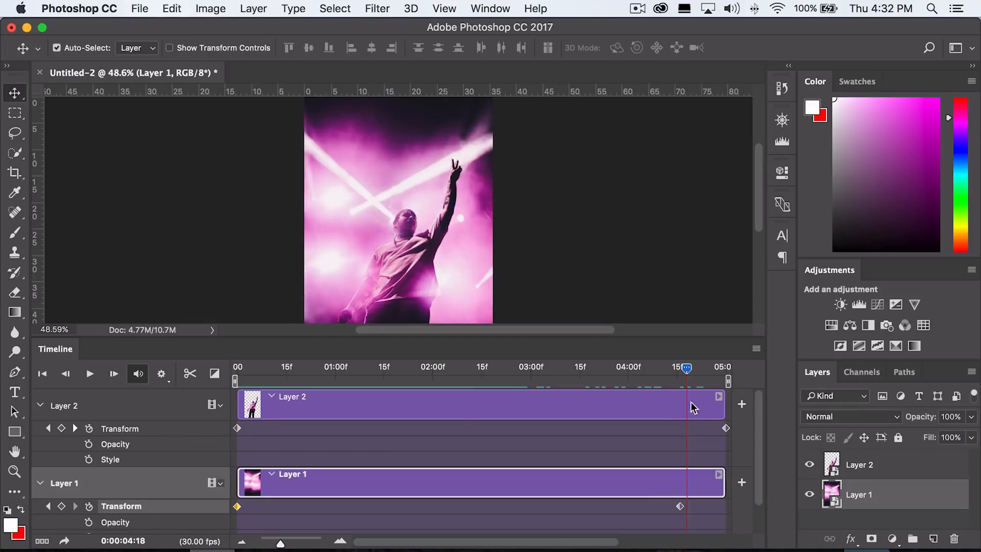
left_click_drag(417, 369, 177, 371)
key("super+t")
key("Return")
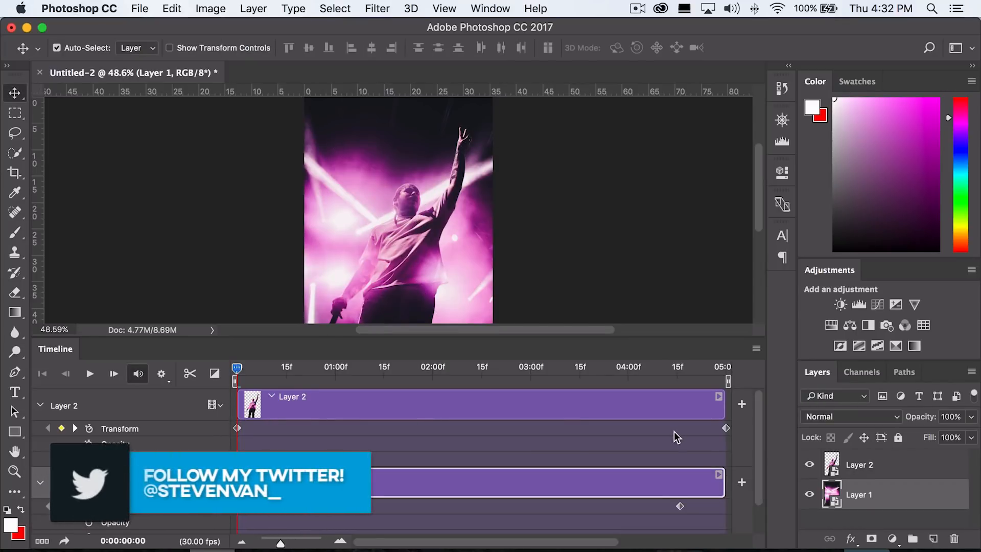
left_click_drag(655, 366, 681, 370)
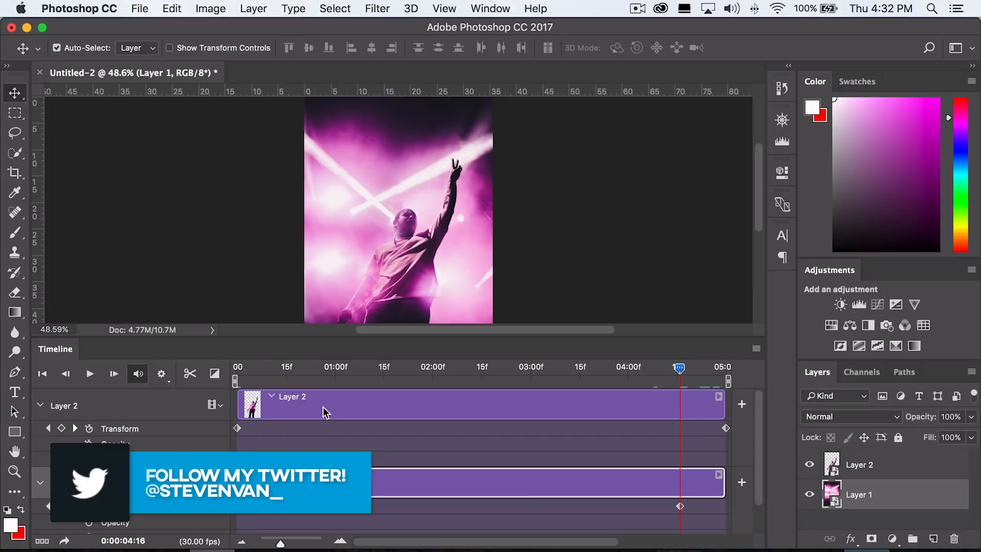
left_click_drag(291, 370, 211, 369)
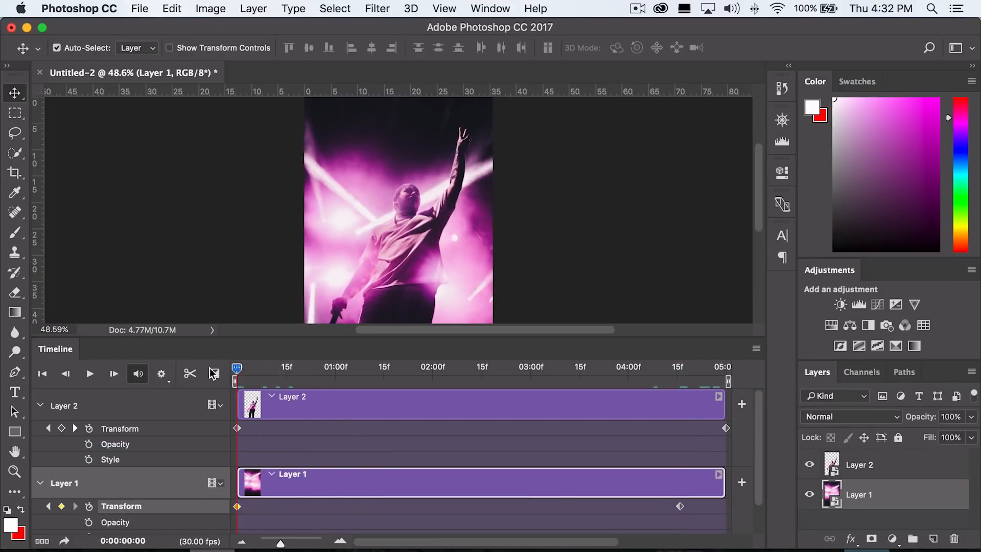
Move Layer 1's second Transform keyframe to the end of the timeline.
scroll(296, 240, "down", 2)
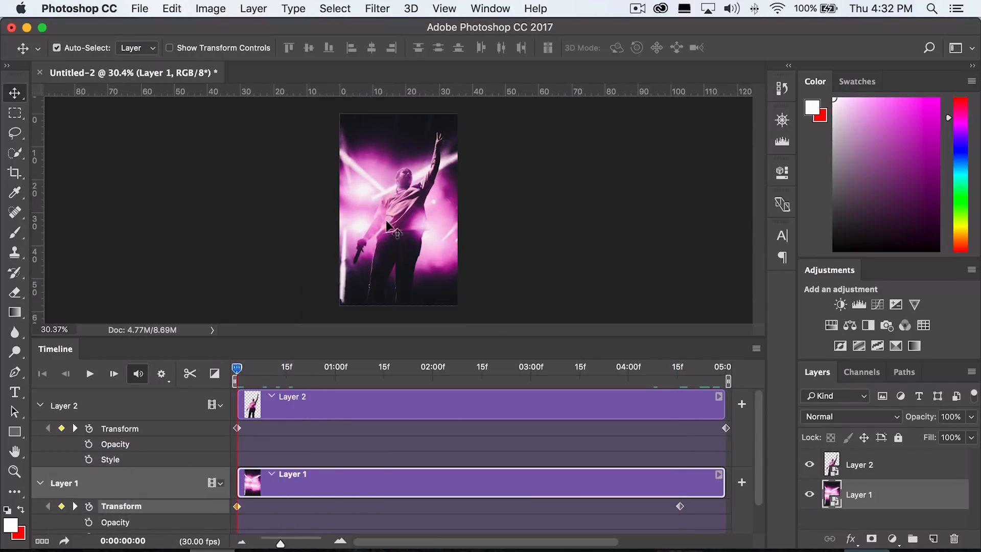
left_click_drag(561, 377, 620, 377)
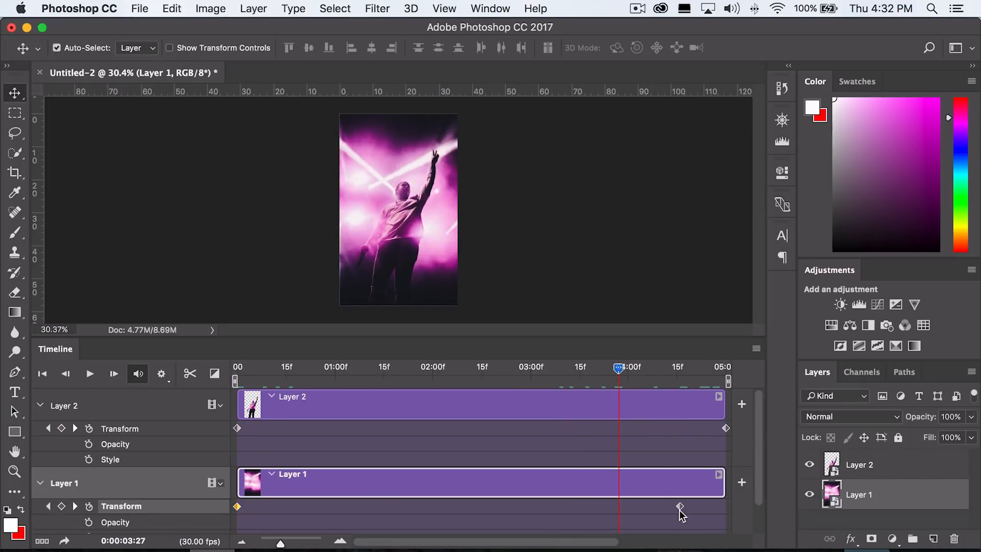
left_click_drag(686, 511, 733, 511)
Return to the start and play the animation back to review the parallax motion.
left_click_drag(618, 369, 234, 370)
key("space")
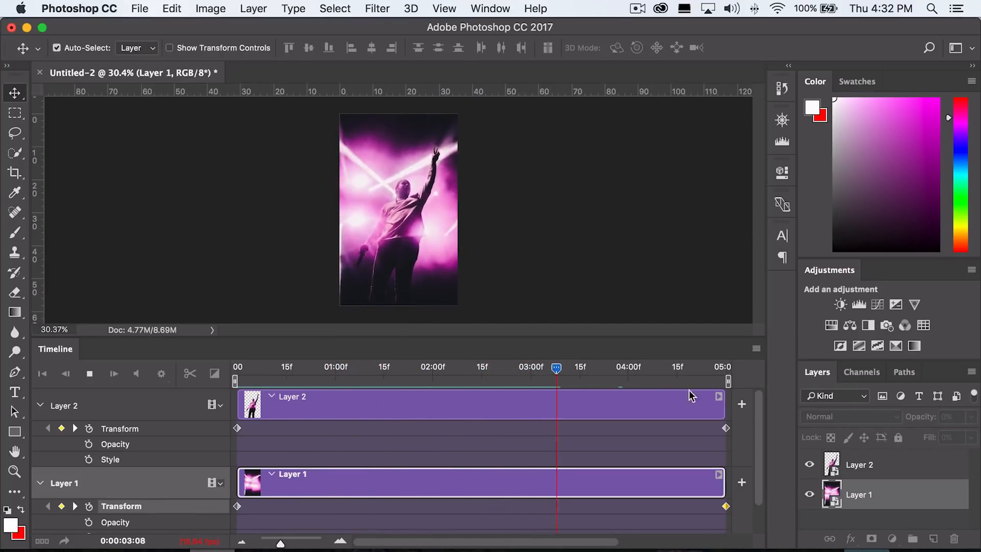
left_click_drag(475, 366, 153, 366)
key("space")
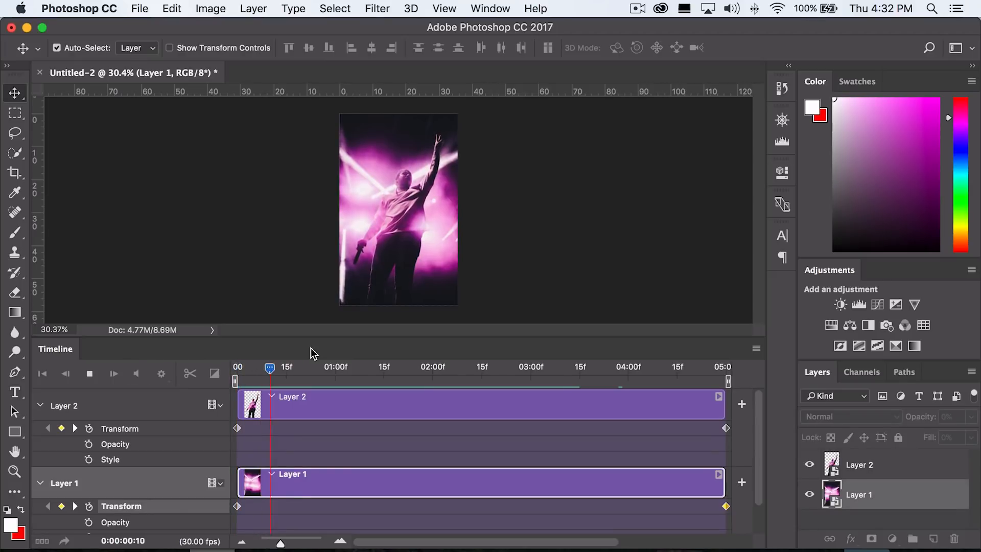